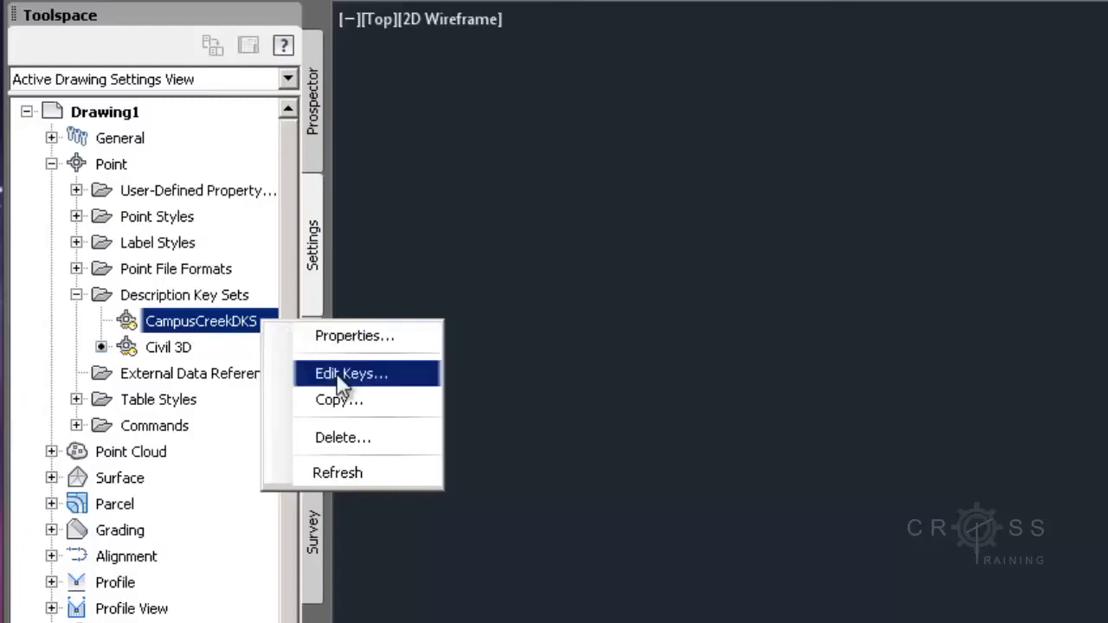
Step: Open the CampusCreekDKS description key set for key editing and widen the Code column
{"action": "left_click", "coordinate": [355, 373]}
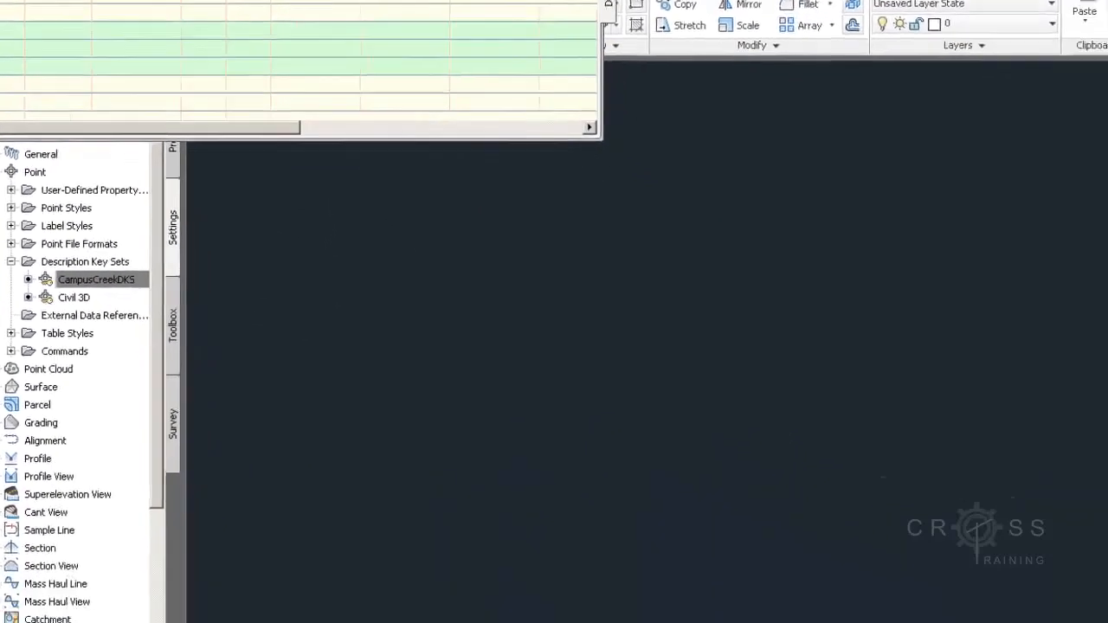
{"action": "left_click_drag", "start_coordinate": [0, 45], "coordinate": [226, 307]}
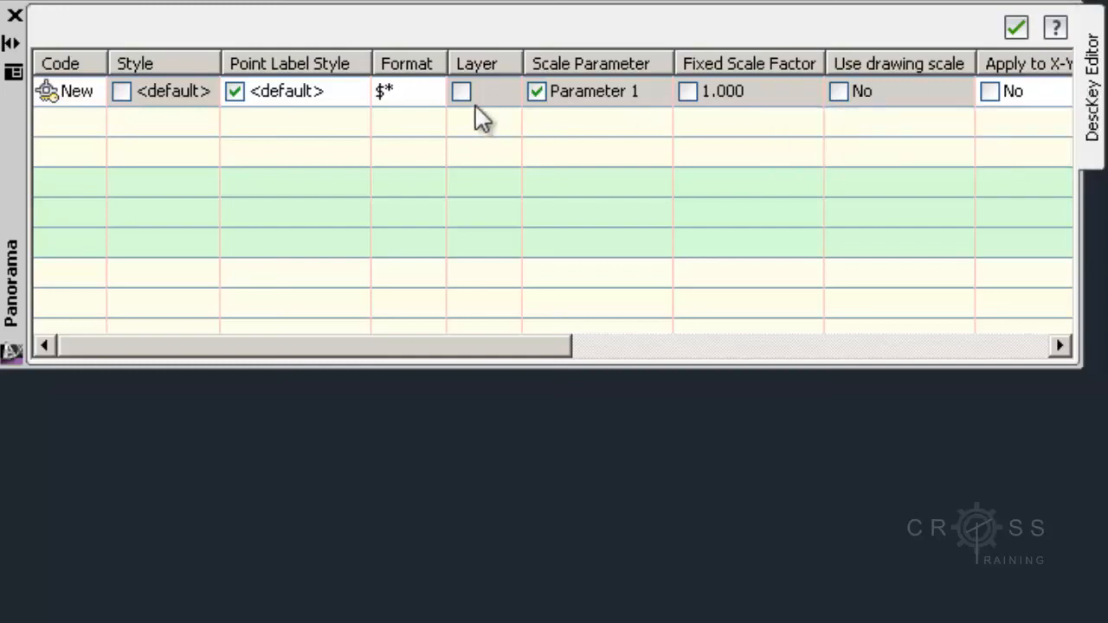
{"action": "mouse_move", "coordinate": [532, 342]}
{"action": "left_mouse_down"}
{"action": "mouse_move", "coordinate": [997, 346]}
{"action": "mouse_move", "coordinate": [1071, 366]}
{"action": "mouse_move", "coordinate": [787, 311]}
{"action": "mouse_move", "coordinate": [336, 353]}
{"action": "left_mouse_up"}
{"action": "left_click_drag", "start_coordinate": [106, 55], "coordinate": [209, 65]}
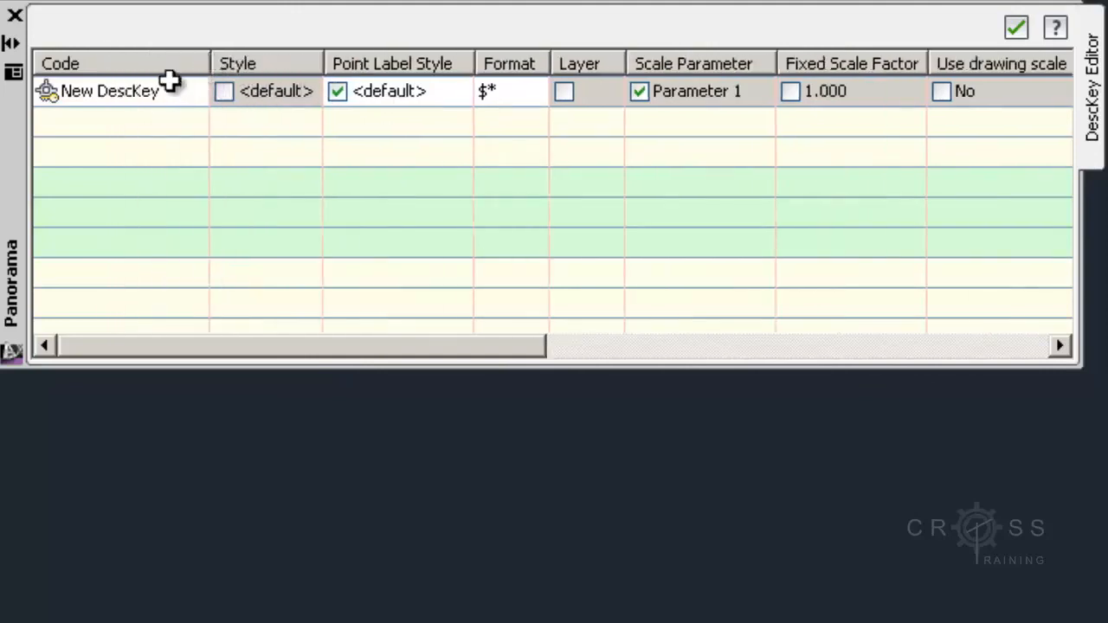
{"action": "mouse_move", "coordinate": [167, 92]}
Step: Switch to the Campus Creek point data file in Notepad and arrange it beside the description key editor, enlarged to show more points
{"action": "key", "text": "alt+Tab"}
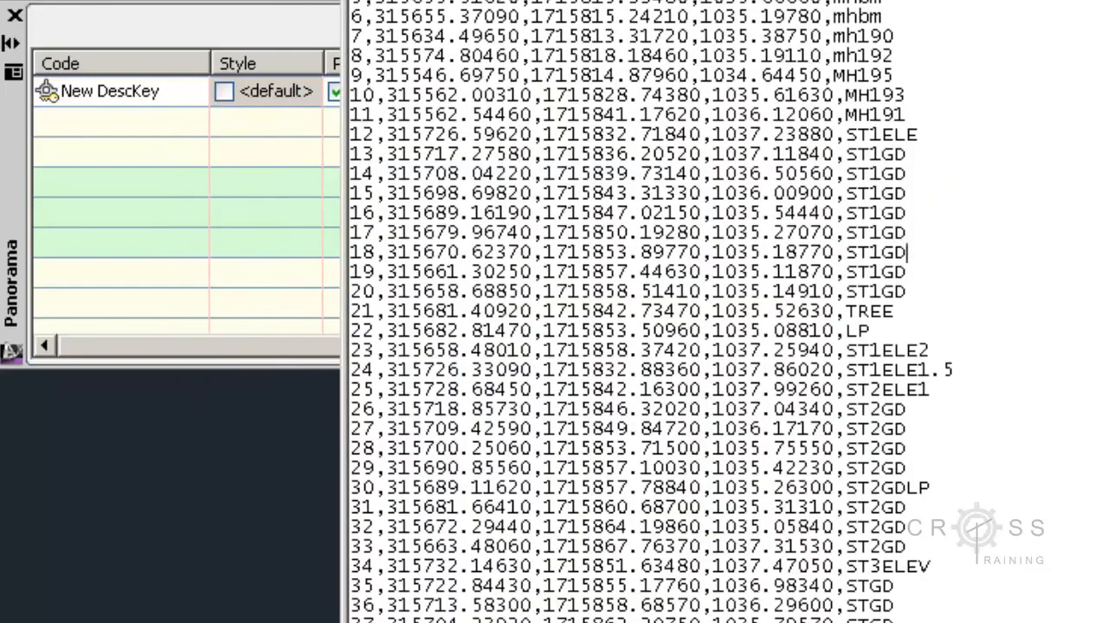
{"action": "left_click_drag", "start_coordinate": [844, 4], "coordinate": [794, 422]}
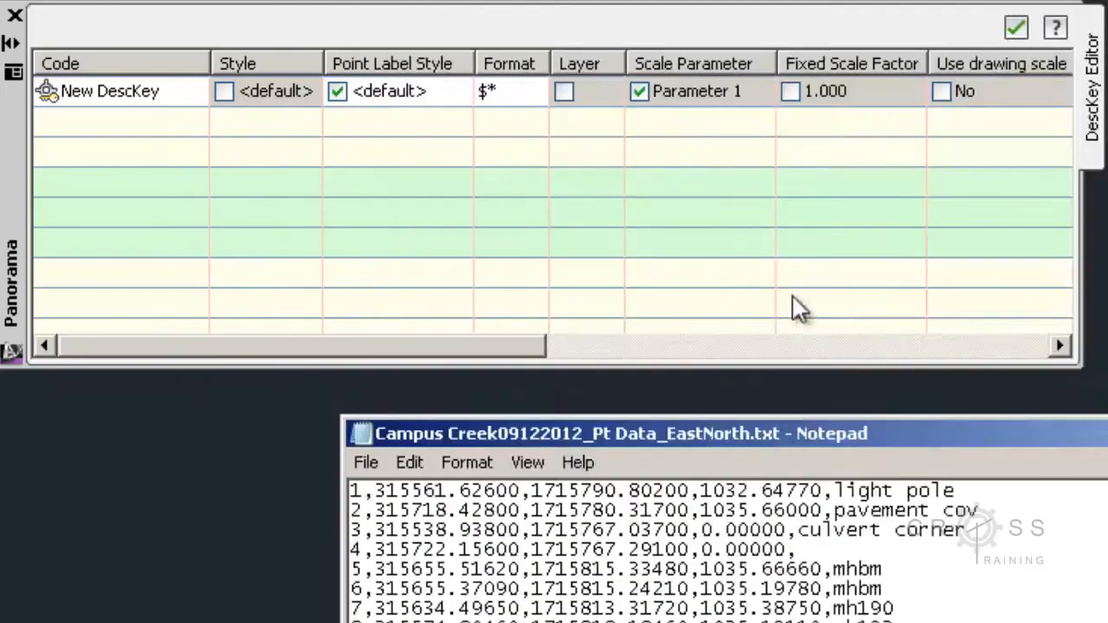
{"action": "left_click_drag", "start_coordinate": [11, 158], "coordinate": [14, 123]}
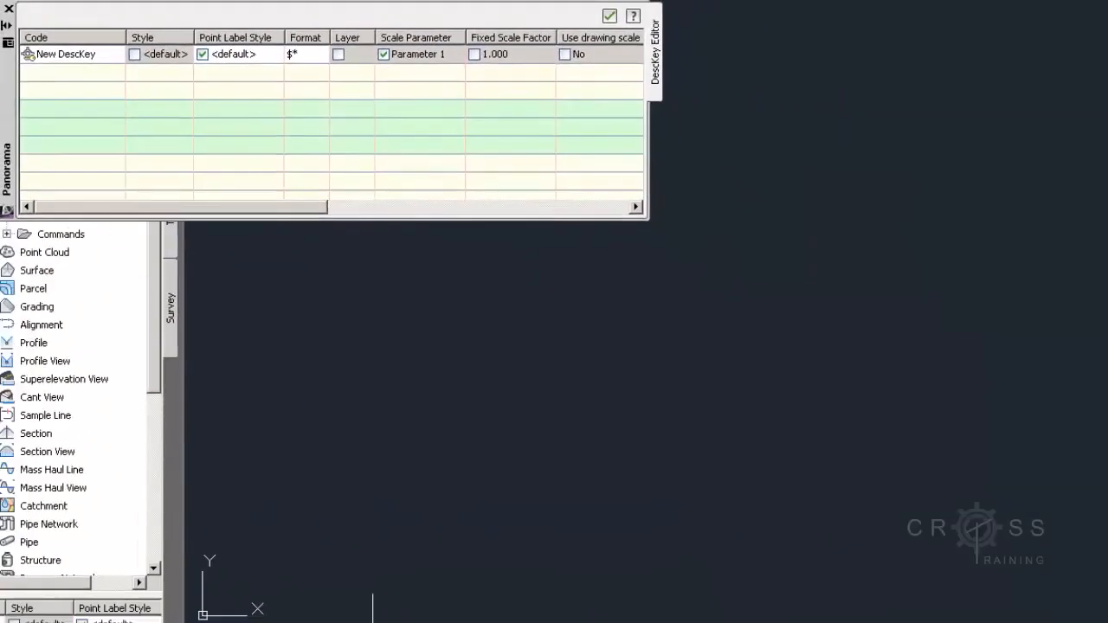
{"action": "key", "text": "alt+Tab"}
{"action": "left_click_drag", "start_coordinate": [803, 337], "coordinate": [1068, 0]}
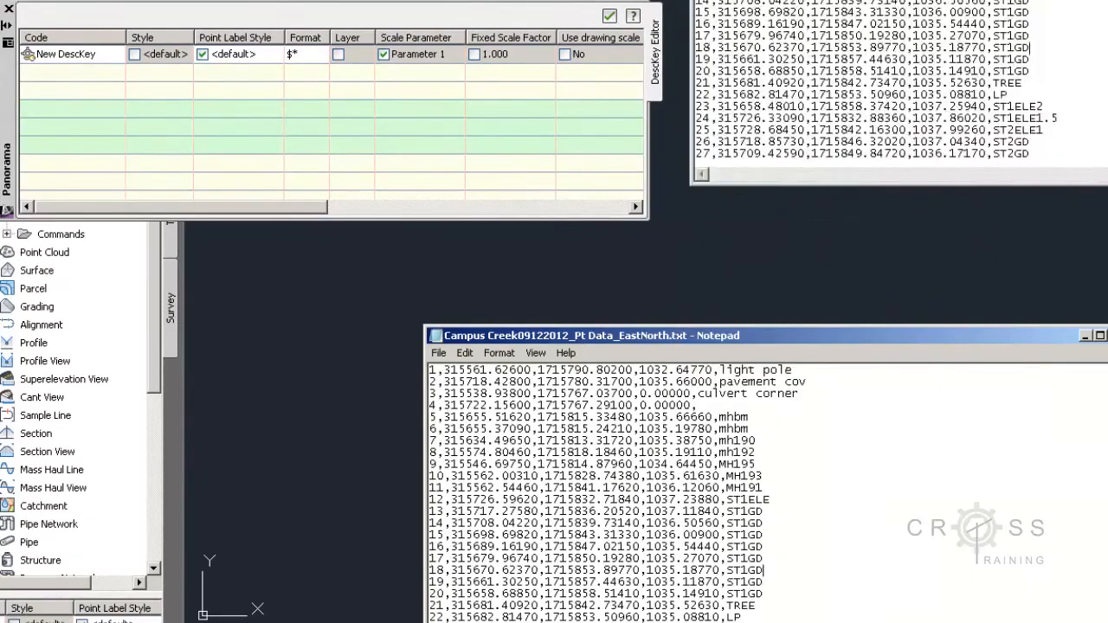
{"action": "left_click_drag", "start_coordinate": [1103, 183], "coordinate": [1107, 622]}
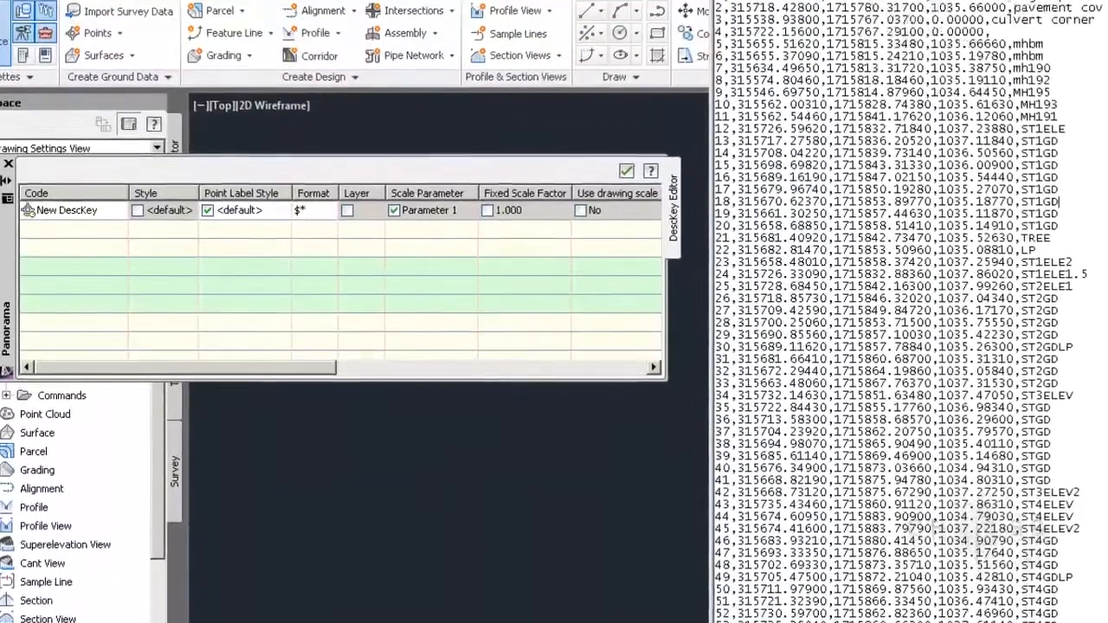
{"action": "scroll", "coordinate": [909, 311], "scroll_direction": "down", "scroll_amount": 2}
{"action": "scroll", "coordinate": [909, 311], "scroll_direction": "up", "scroll_amount": 2}
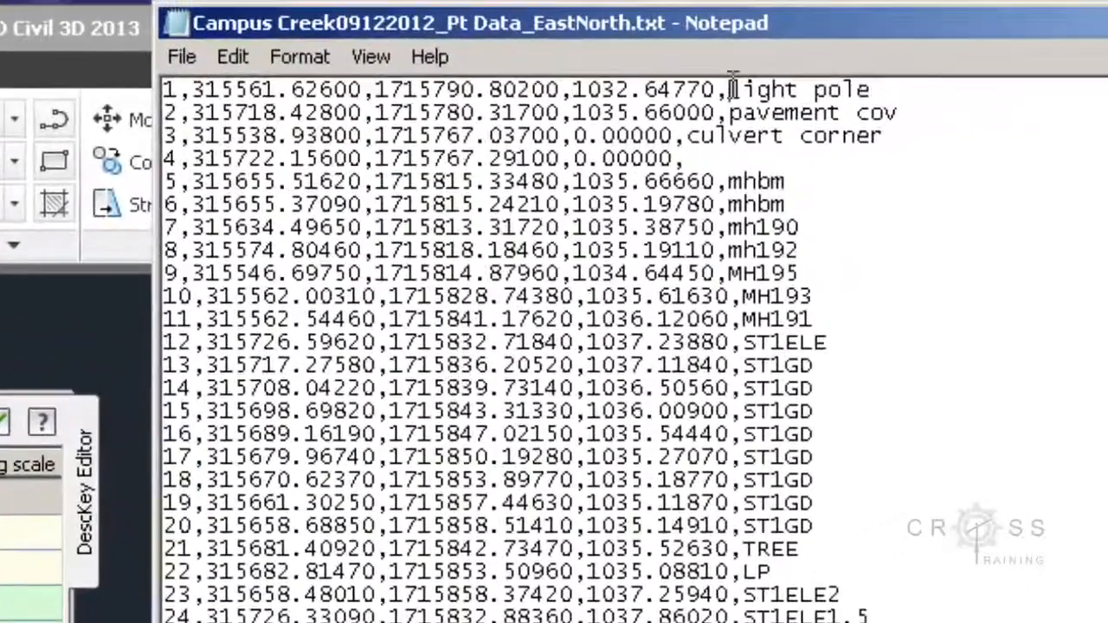
Step: Take the first point's description from the text file and set the new description key's code to "light pole"
{"action": "left_click_drag", "start_coordinate": [1018, 19], "coordinate": [1056, 19]}
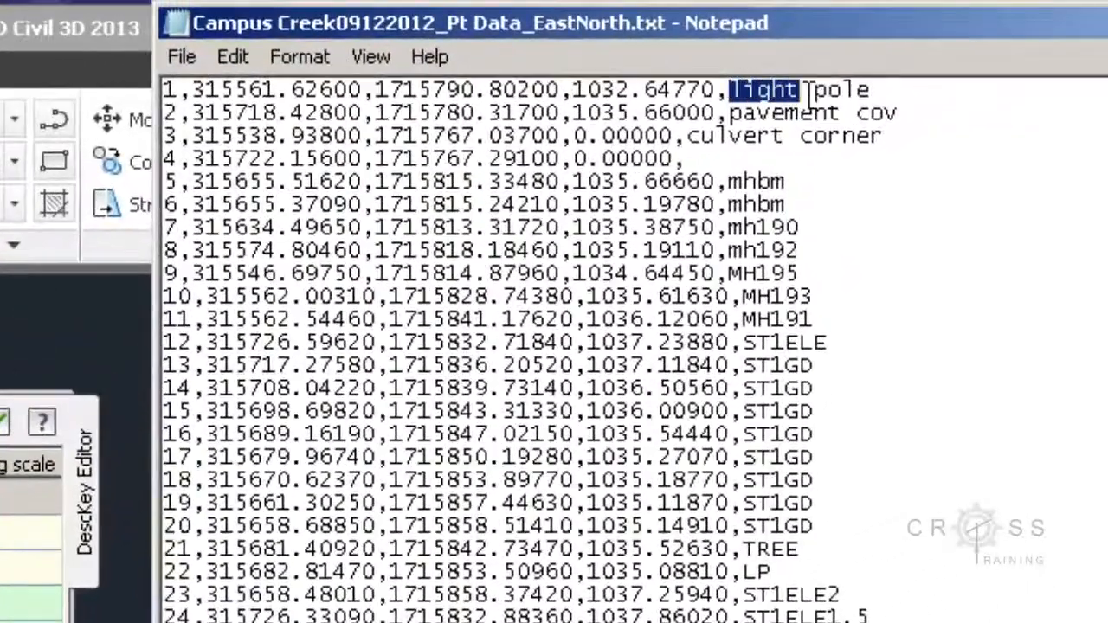
{"action": "left_click_drag", "start_coordinate": [808, 90], "coordinate": [871, 90]}
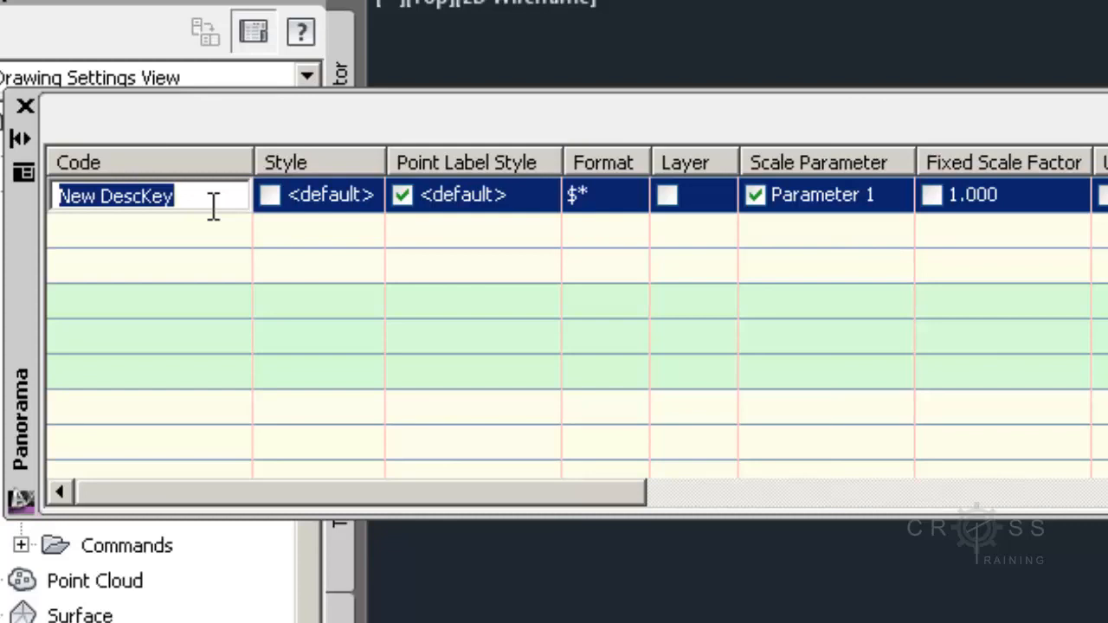
{"action": "type", "text": "light "}
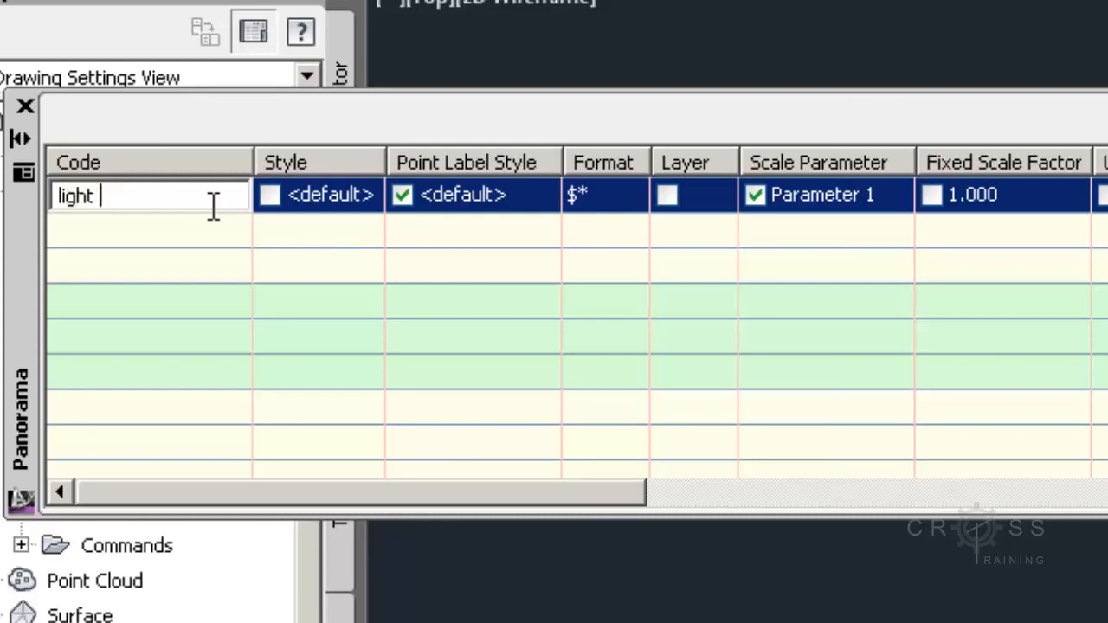
{"action": "type", "text": "pole"}
{"action": "key", "text": "Return"}
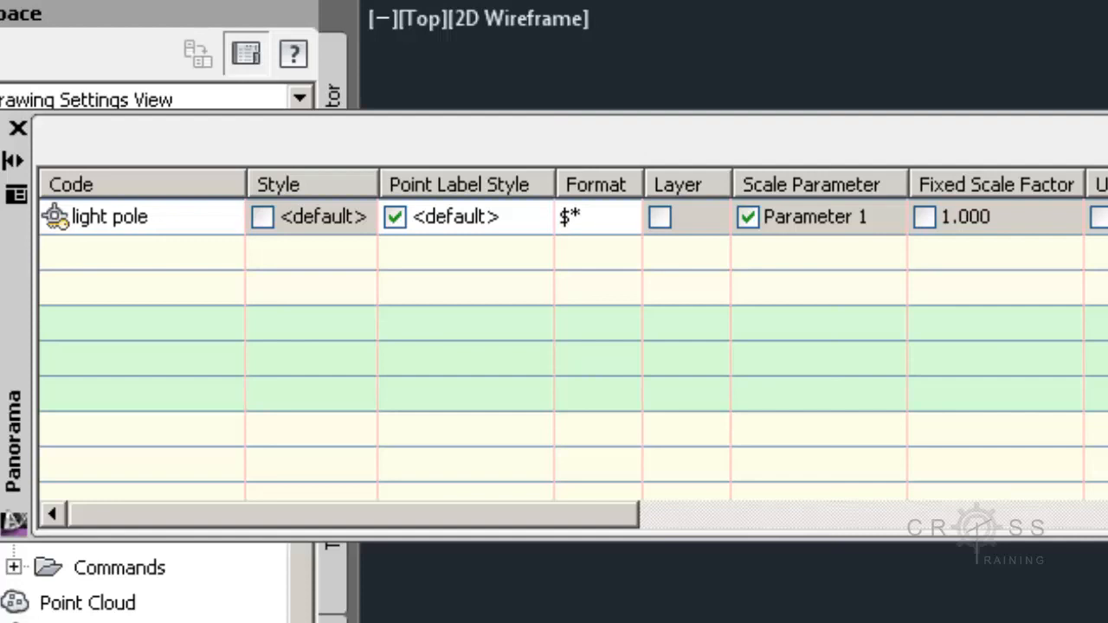
Step: Enable a layer for the light pole key, creating the layer C-PNTS-SurveyPoints and assigning it
{"action": "left_click", "coordinate": [330, 208]}
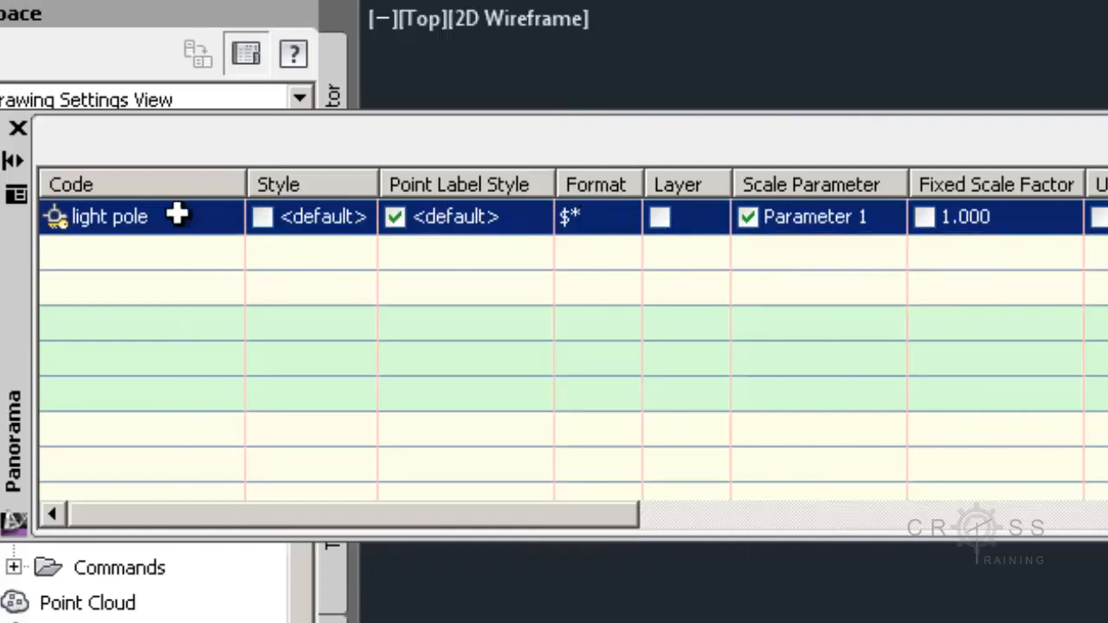
{"action": "mouse_move", "coordinate": [177, 216]}
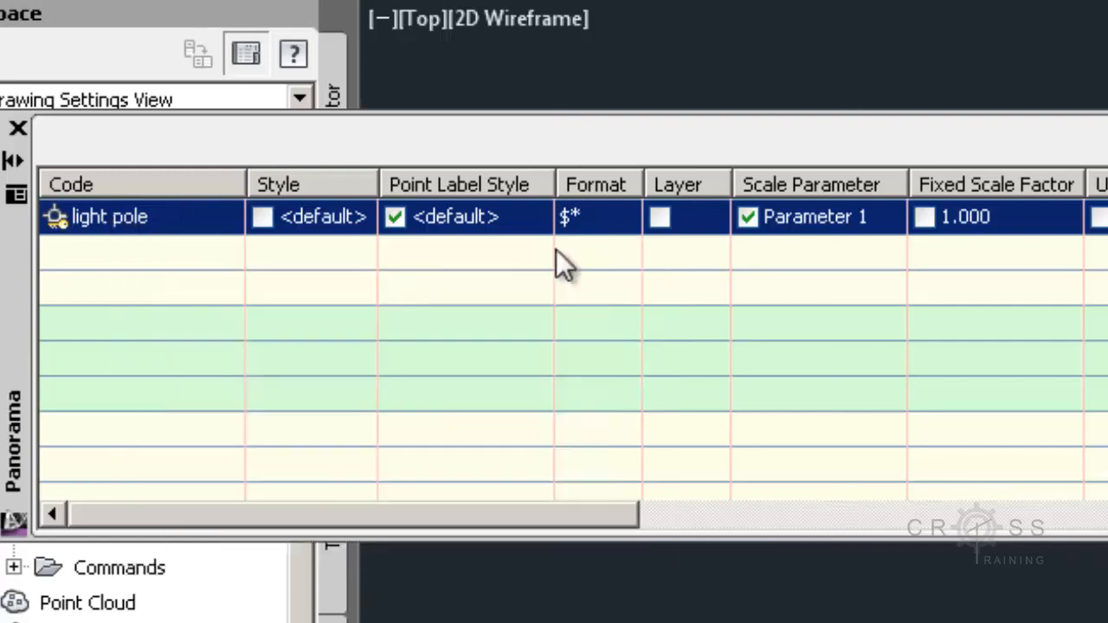
{"action": "mouse_move", "coordinate": [583, 216]}
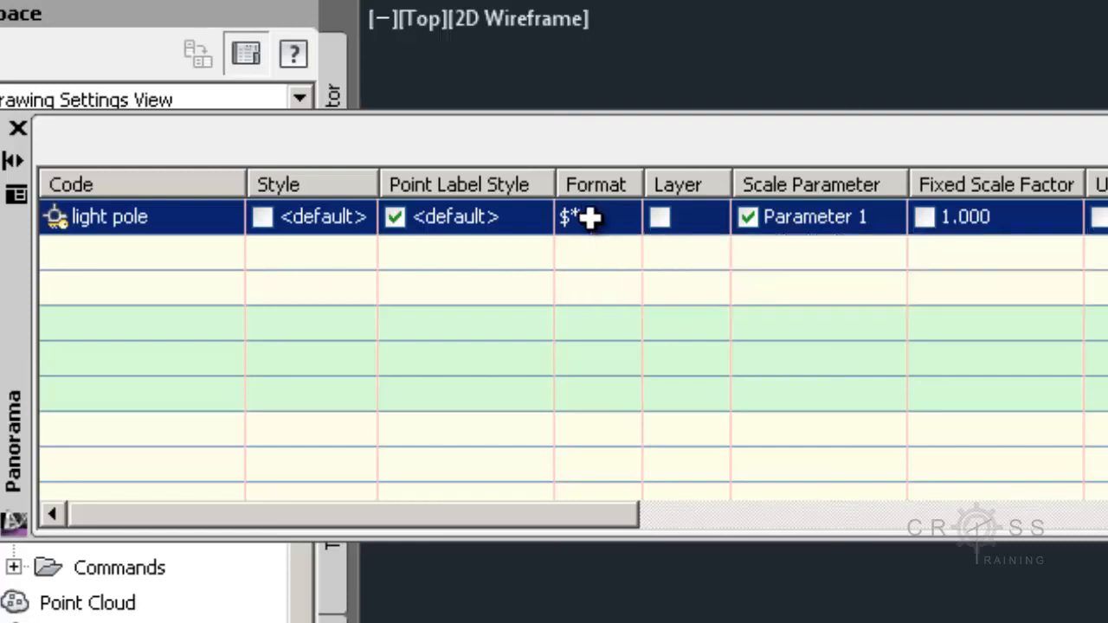
{"action": "mouse_move", "coordinate": [134, 222]}
{"action": "left_click", "coordinate": [660, 217]}
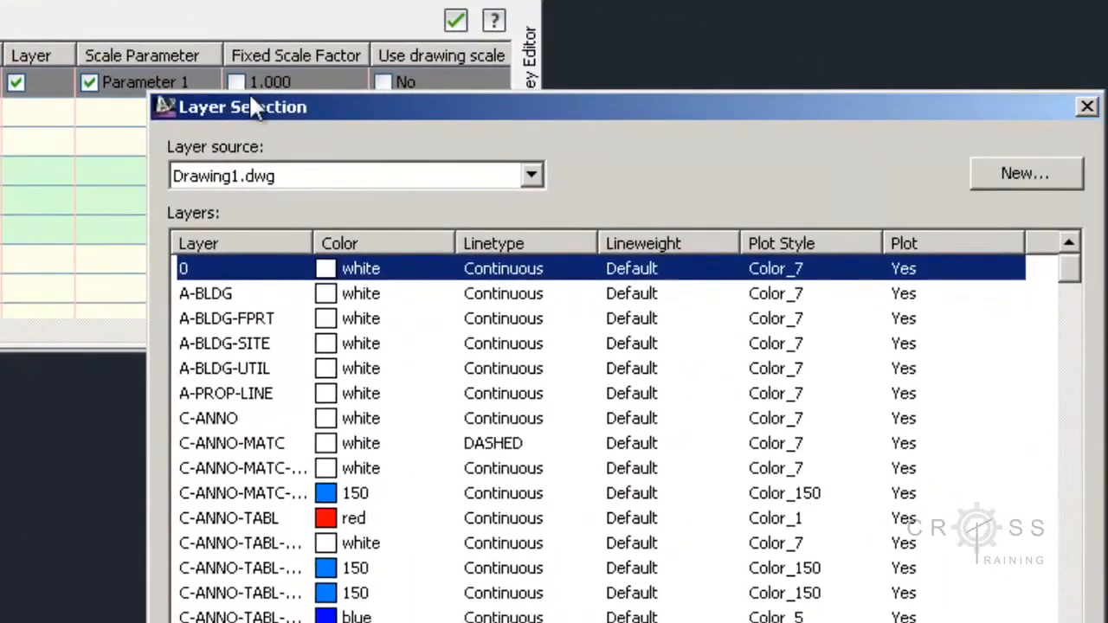
{"action": "left_click", "coordinate": [1035, 172]}
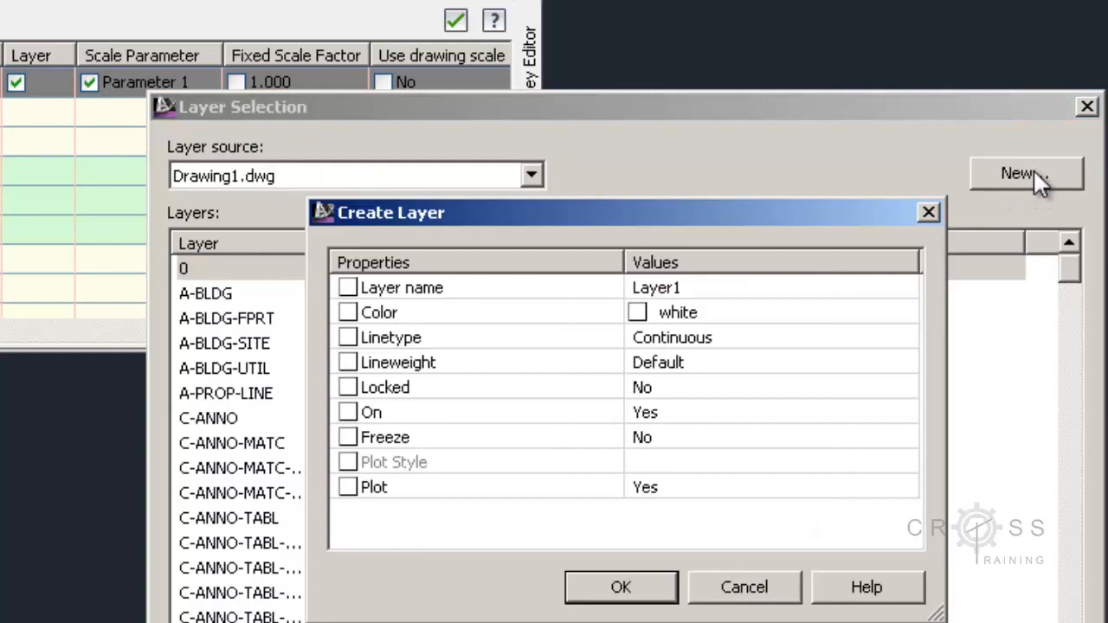
{"action": "left_click", "coordinate": [727, 287]}
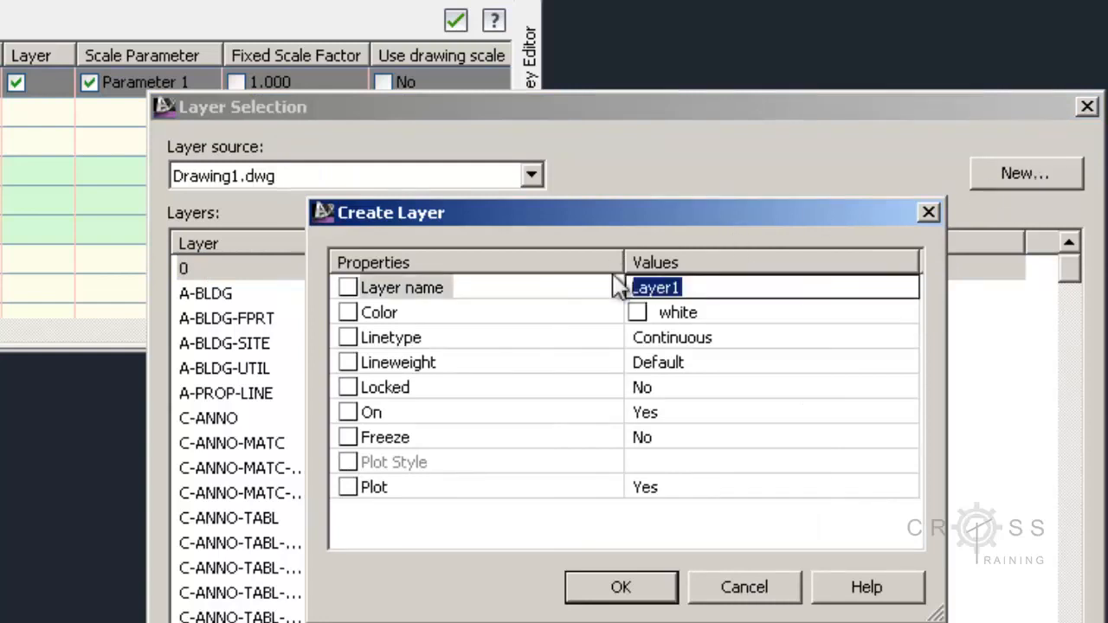
{"action": "type", "text": "C-PNTS-SurveyPoints"}
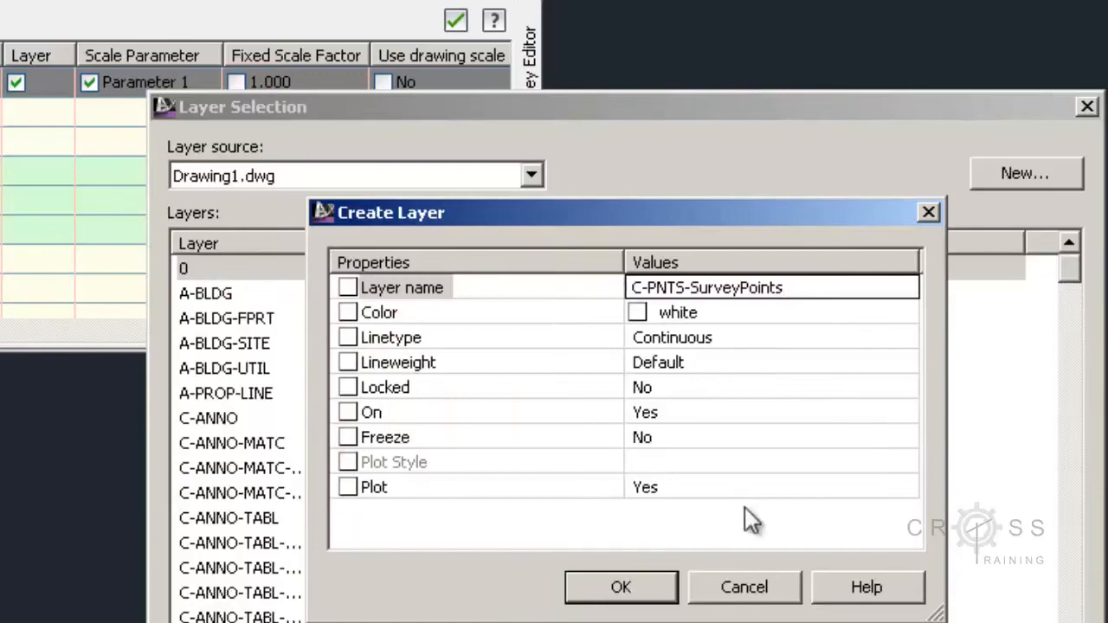
{"action": "left_click", "coordinate": [655, 584]}
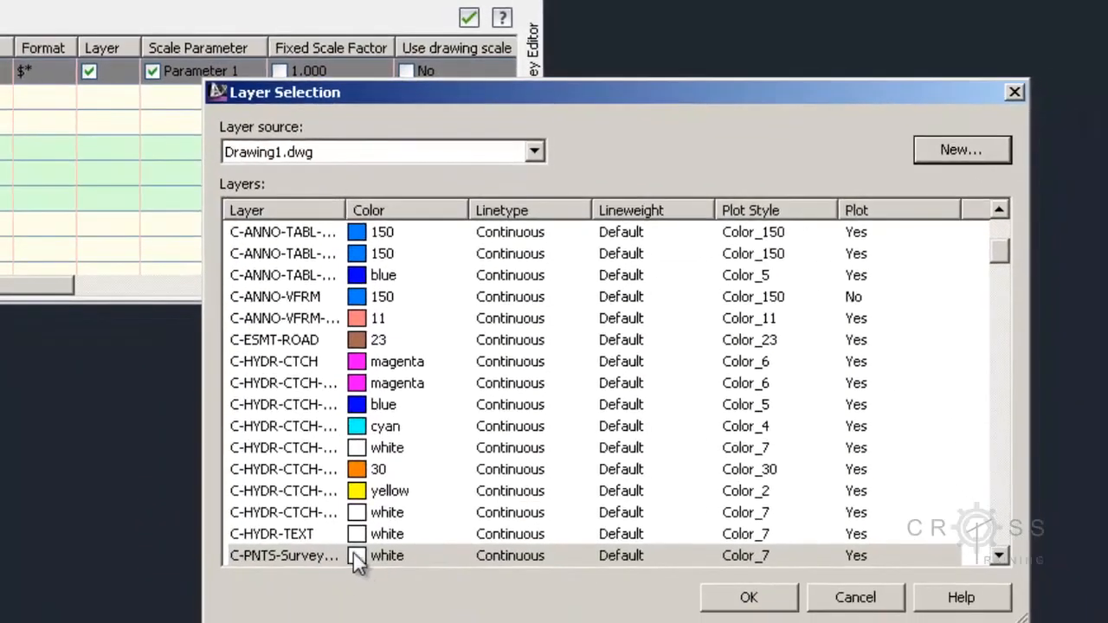
{"action": "left_click", "coordinate": [742, 596]}
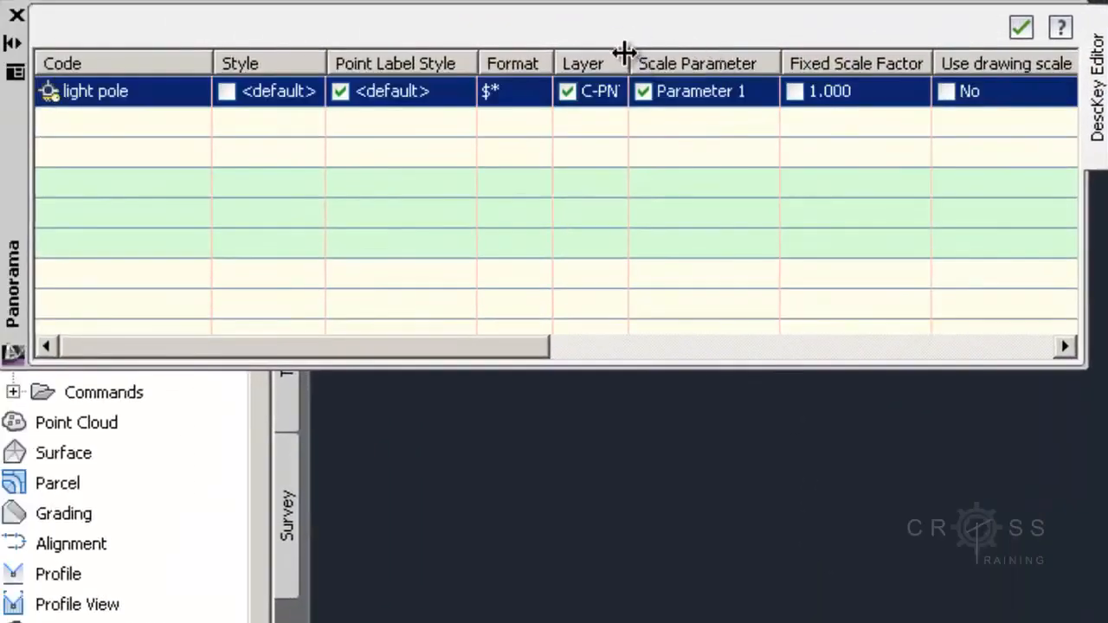
Step: Widen the Layer and Marker Fixed Rotation columns and review the light pole key's remaining scale and rotation settings
{"action": "left_click_drag", "start_coordinate": [629, 54], "coordinate": [710, 54]}
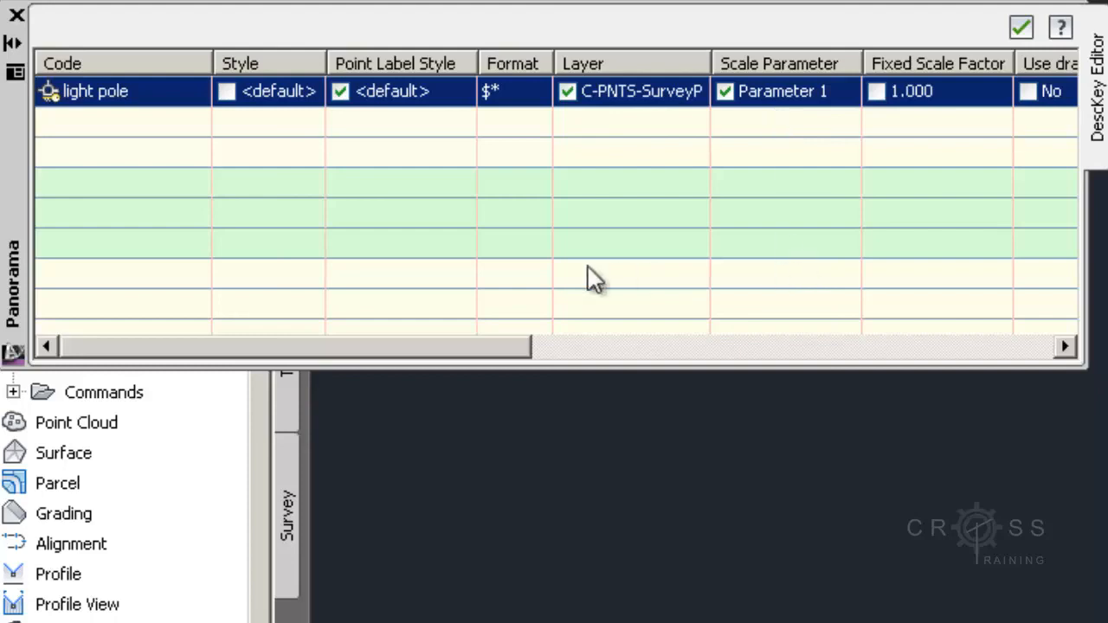
{"action": "mouse_move", "coordinate": [515, 343]}
{"action": "left_mouse_down"}
{"action": "mouse_move", "coordinate": [735, 362]}
{"action": "mouse_move", "coordinate": [973, 350]}
{"action": "left_mouse_up"}
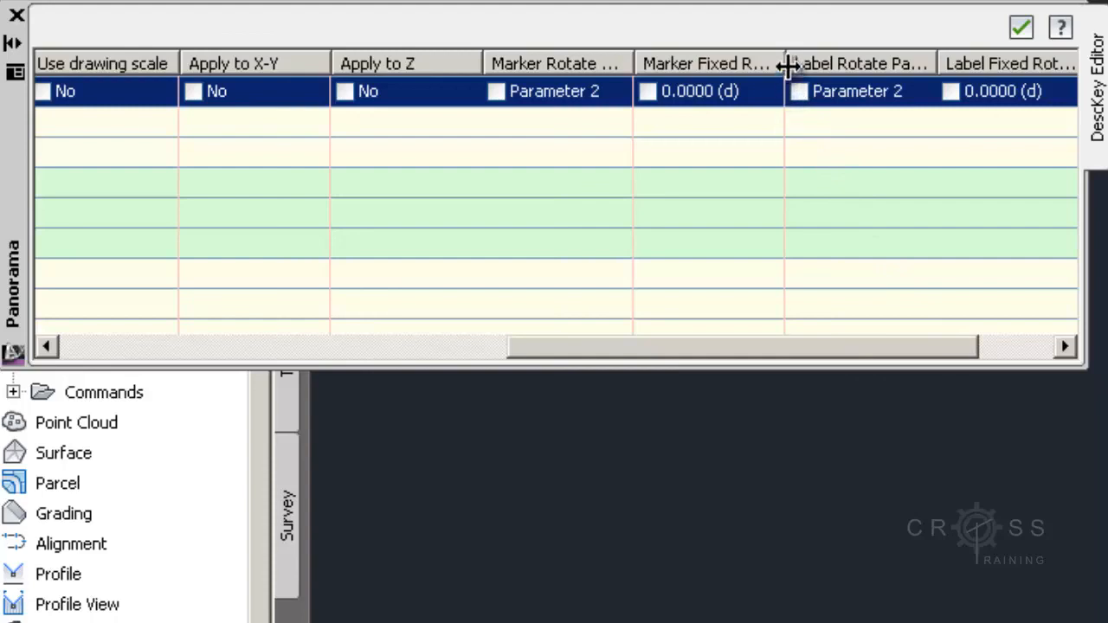
{"action": "left_click_drag", "start_coordinate": [786, 64], "coordinate": [840, 61]}
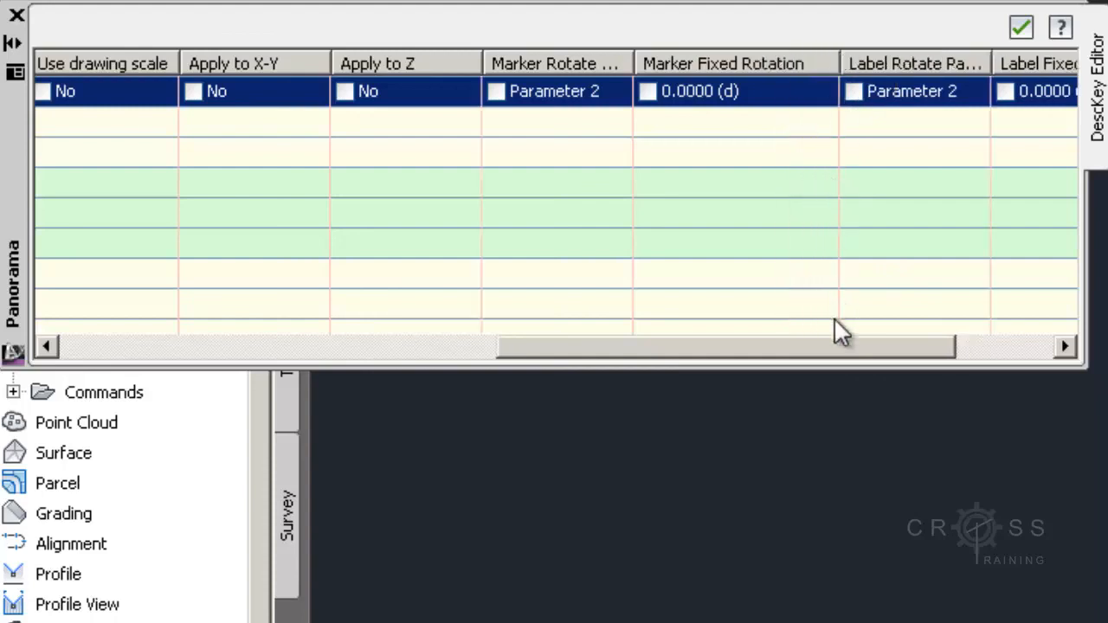
{"action": "left_click_drag", "start_coordinate": [837, 350], "coordinate": [287, 291]}
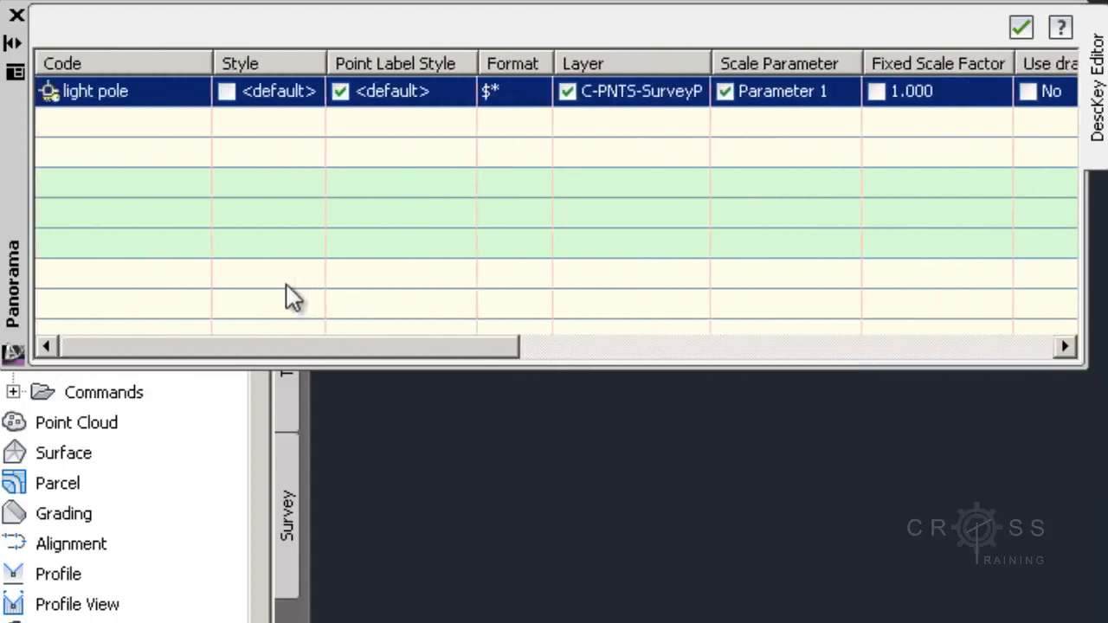
Step: Highlight the "pavement cov" description in the point data file and duplicate the light pole description key
{"action": "left_click", "coordinate": [198, 600]}
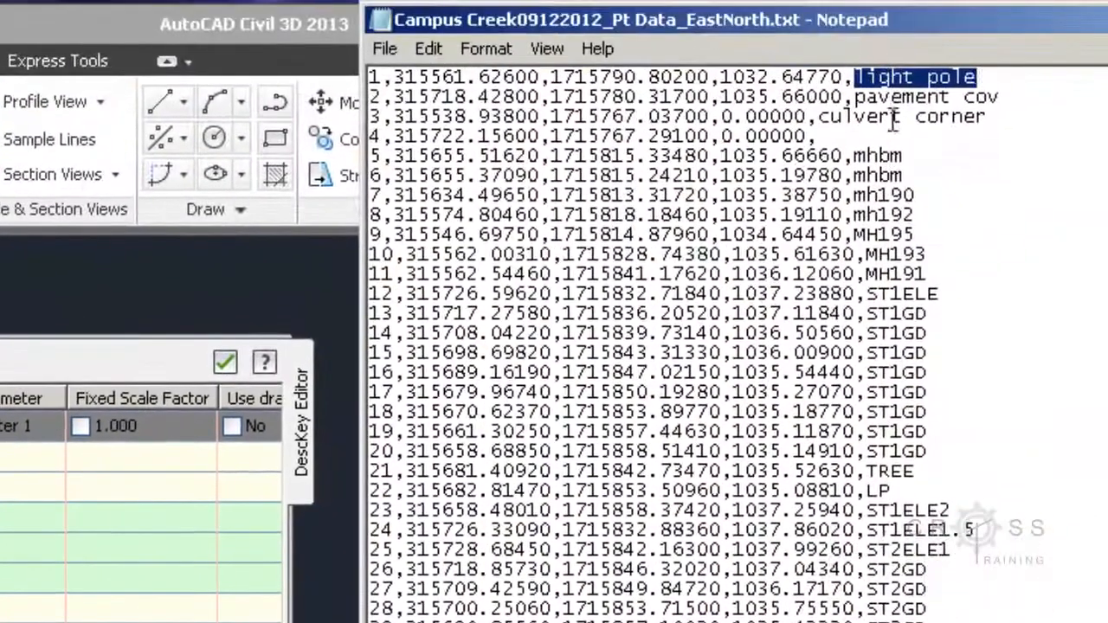
{"action": "left_click", "coordinate": [890, 102]}
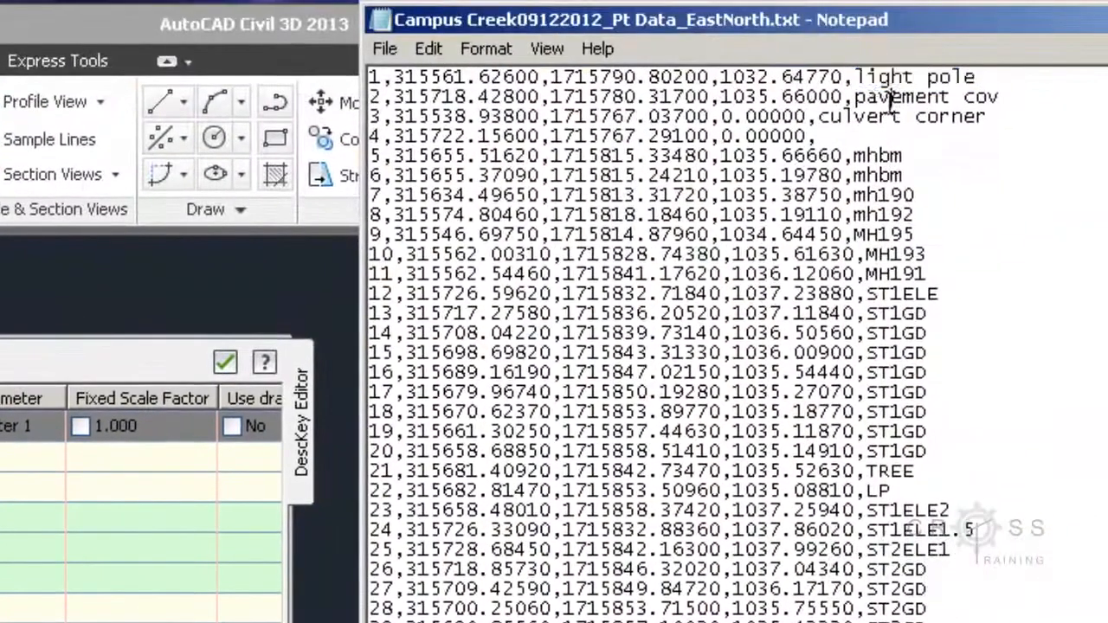
{"action": "left_click_drag", "start_coordinate": [855, 90], "coordinate": [1000, 99]}
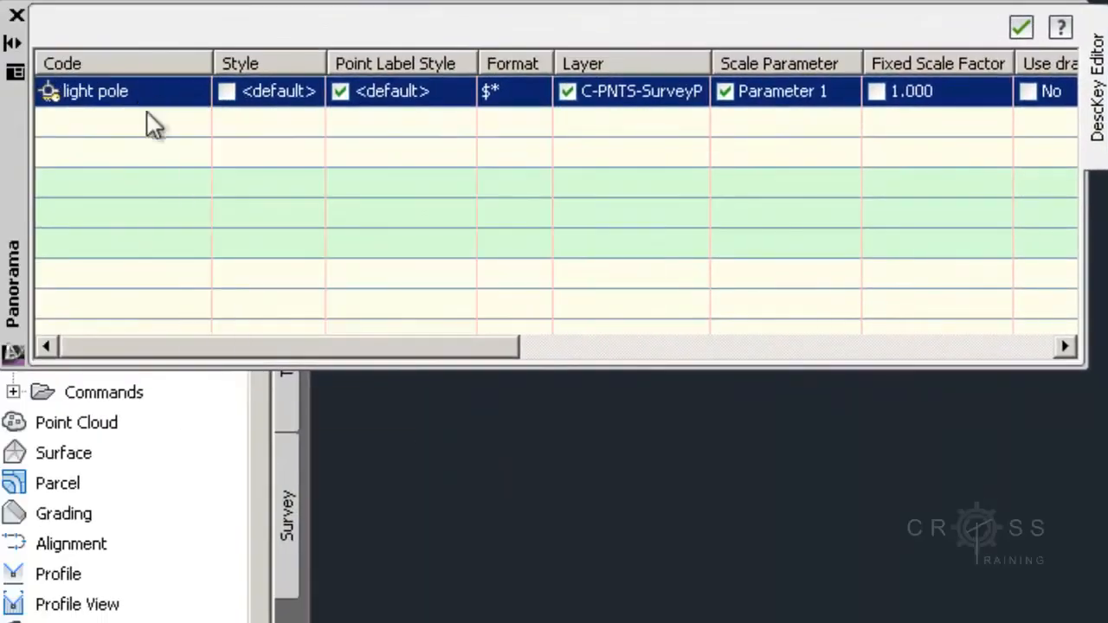
{"action": "right_click", "coordinate": [143, 97]}
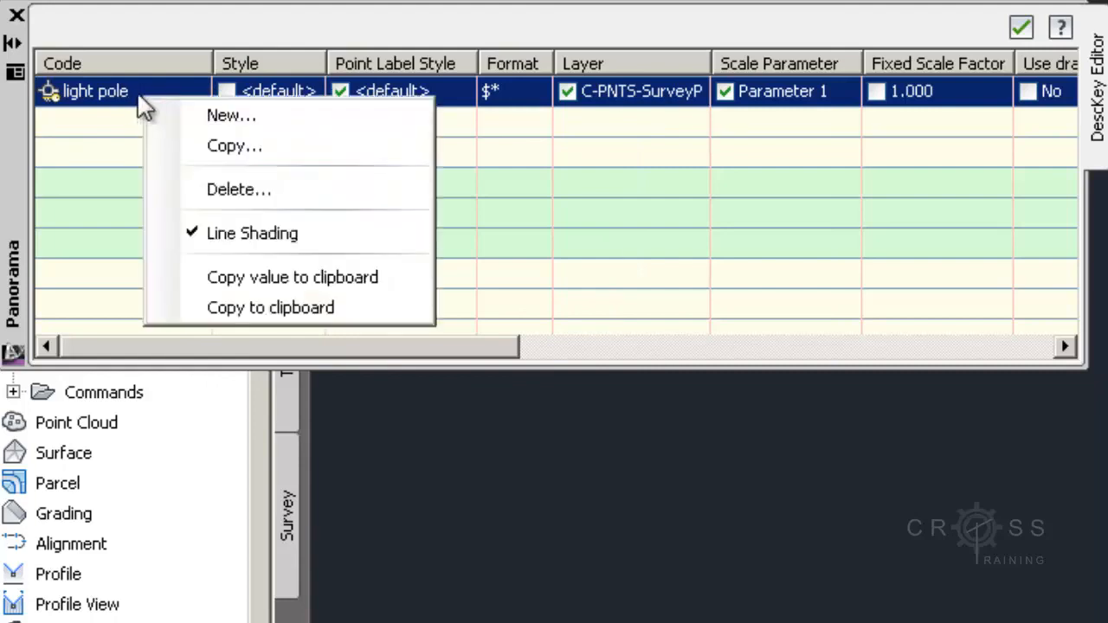
{"action": "left_click", "coordinate": [235, 147]}
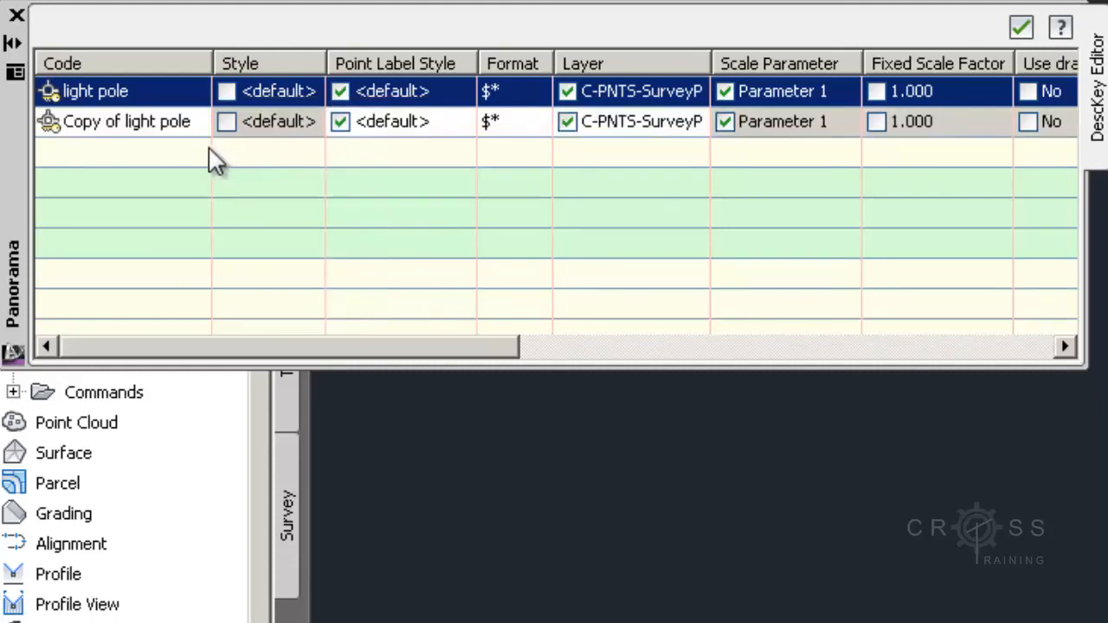
Step: Set the code of the copied light pole description key to "pavement cov"
{"action": "left_click", "coordinate": [145, 121]}
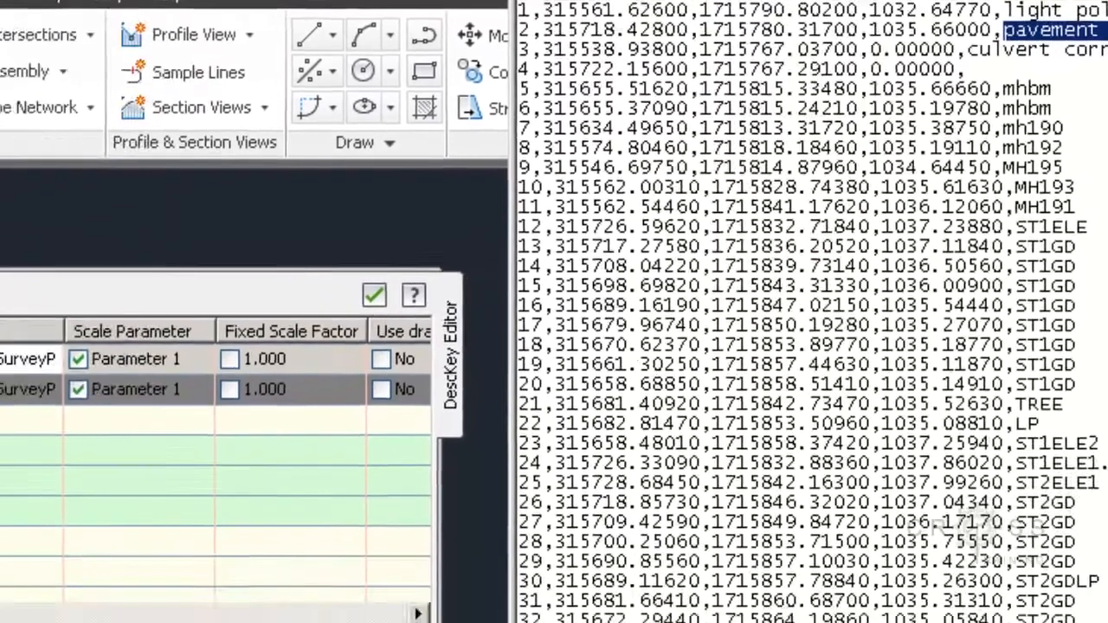
{"action": "left_click", "coordinate": [8, 456]}
{"action": "left_click", "coordinate": [183, 126]}
{"action": "left_click_drag", "start_coordinate": [183, 126], "coordinate": [21, 120]}
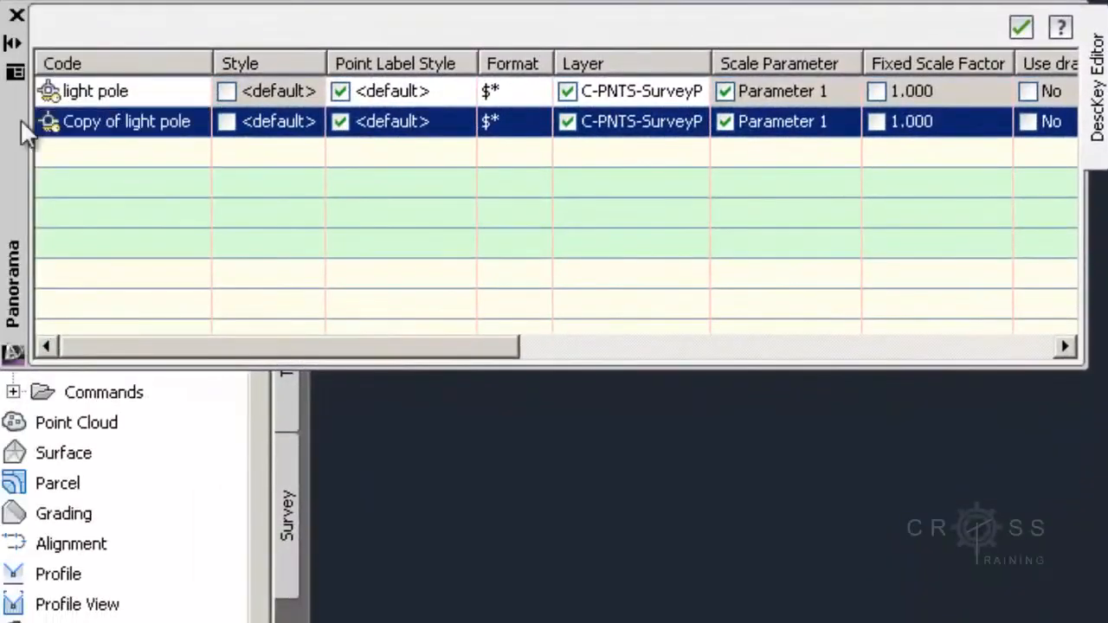
{"action": "key", "text": "Up"}
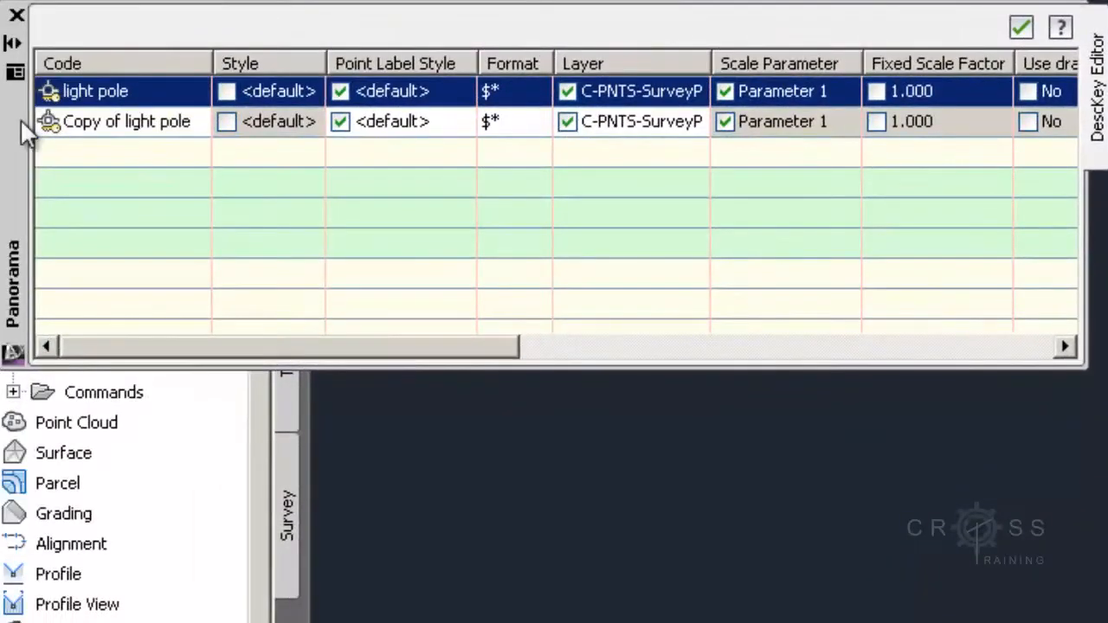
{"action": "left_click", "coordinate": [97, 122]}
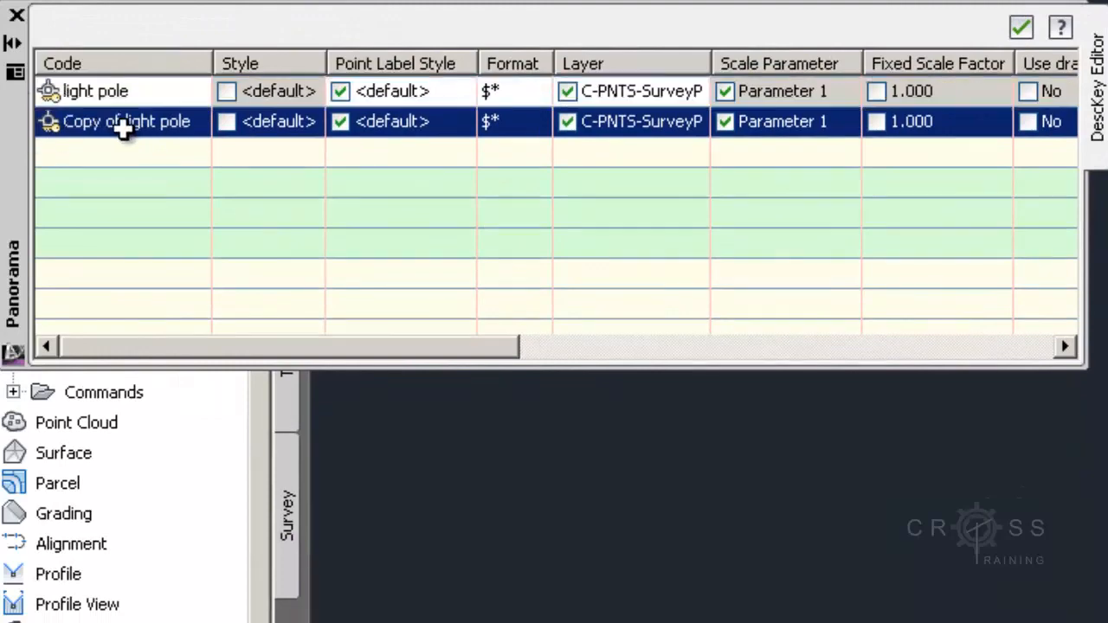
{"action": "left_click", "coordinate": [168, 131]}
{"action": "left_click_drag", "start_coordinate": [168, 130], "coordinate": [38, 139]}
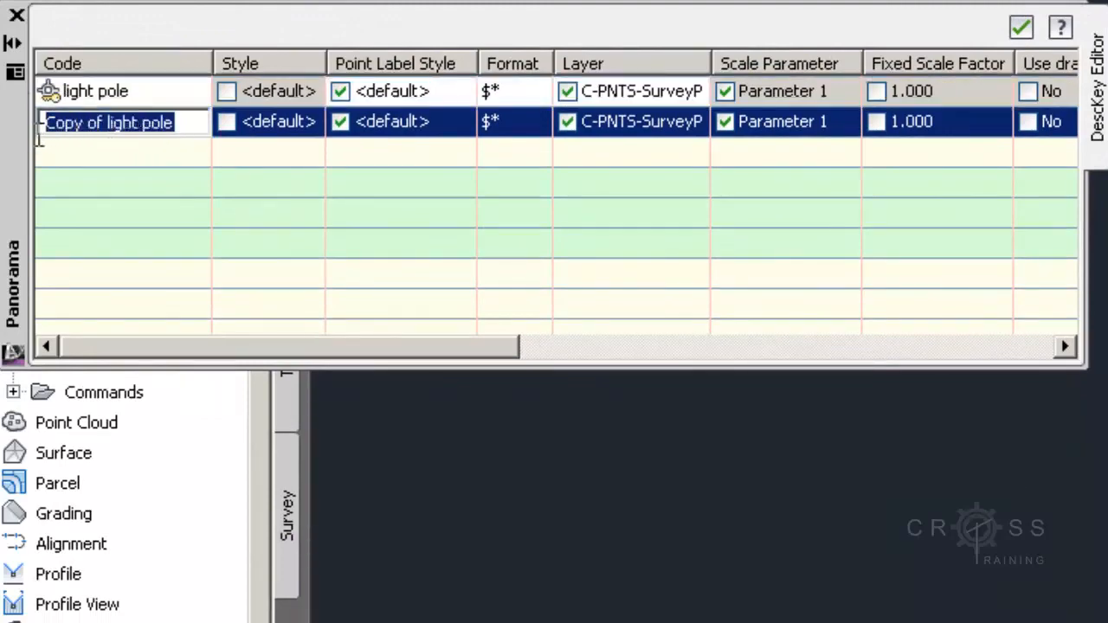
{"action": "type", "text": "pavement cov"}
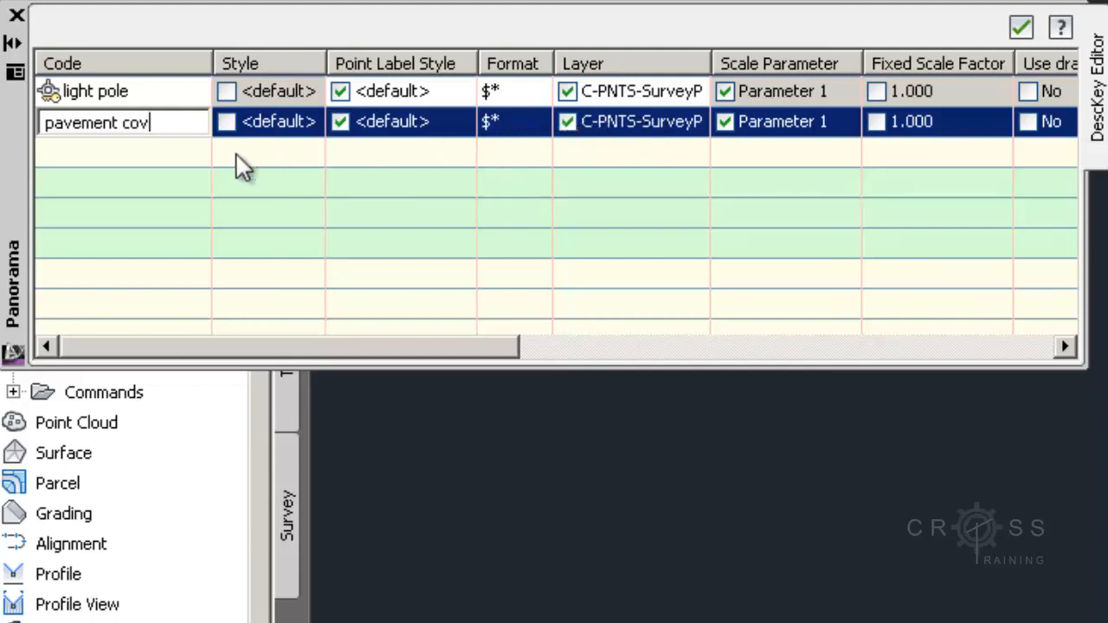
{"action": "key", "text": "Return"}
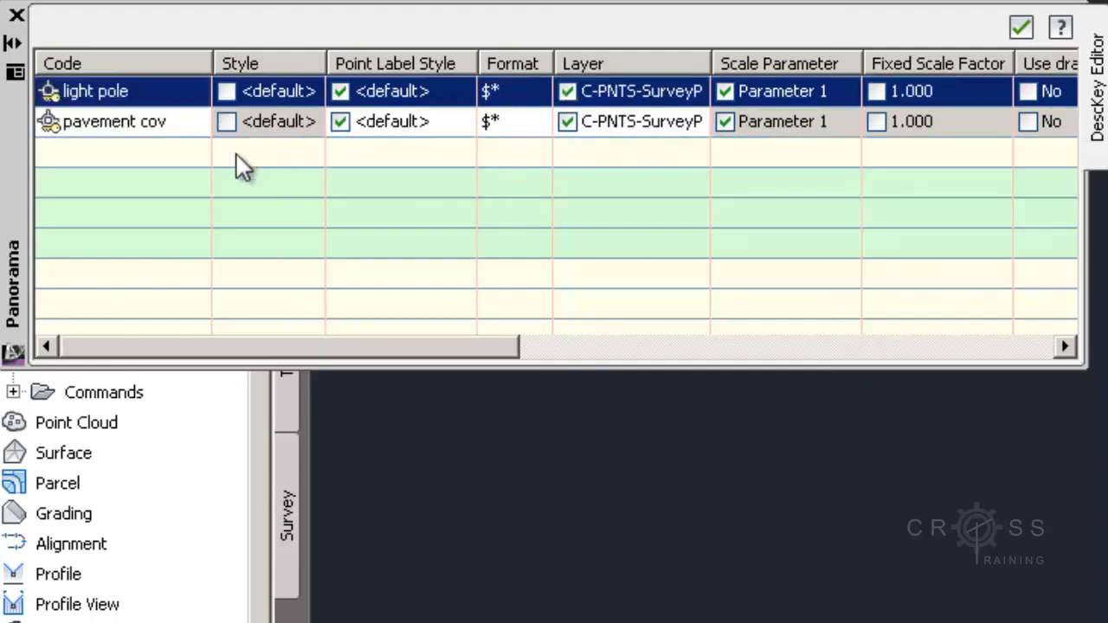
Step: Duplicate the pavement cov description key and consult the third point's description in the point data file
{"action": "left_click", "coordinate": [148, 118]}
{"action": "right_click", "coordinate": [151, 130]}
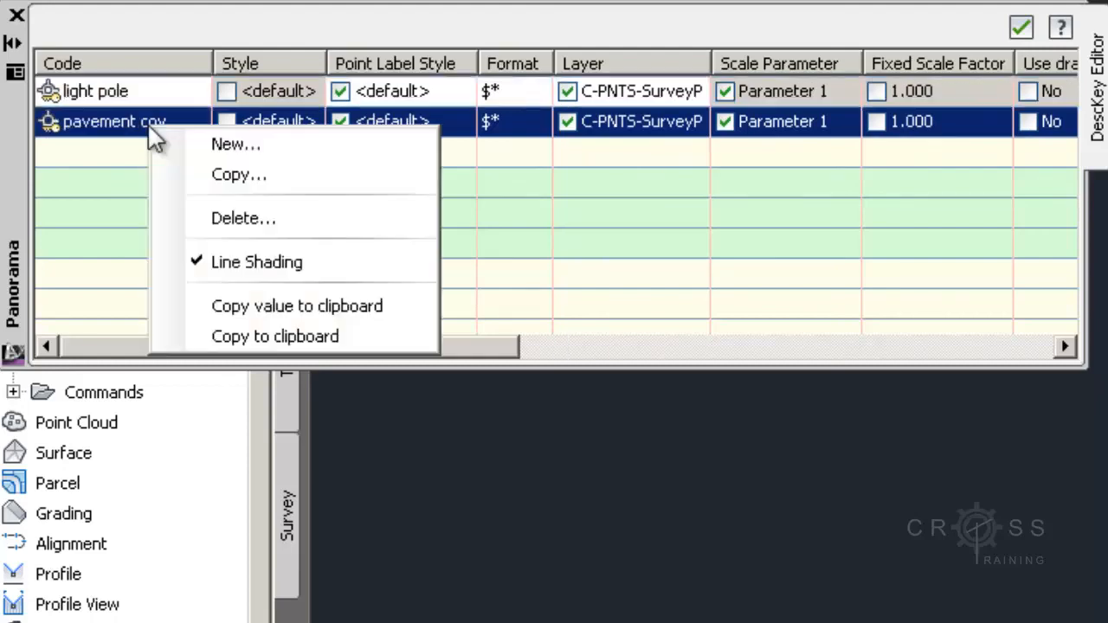
{"action": "left_click", "coordinate": [218, 177]}
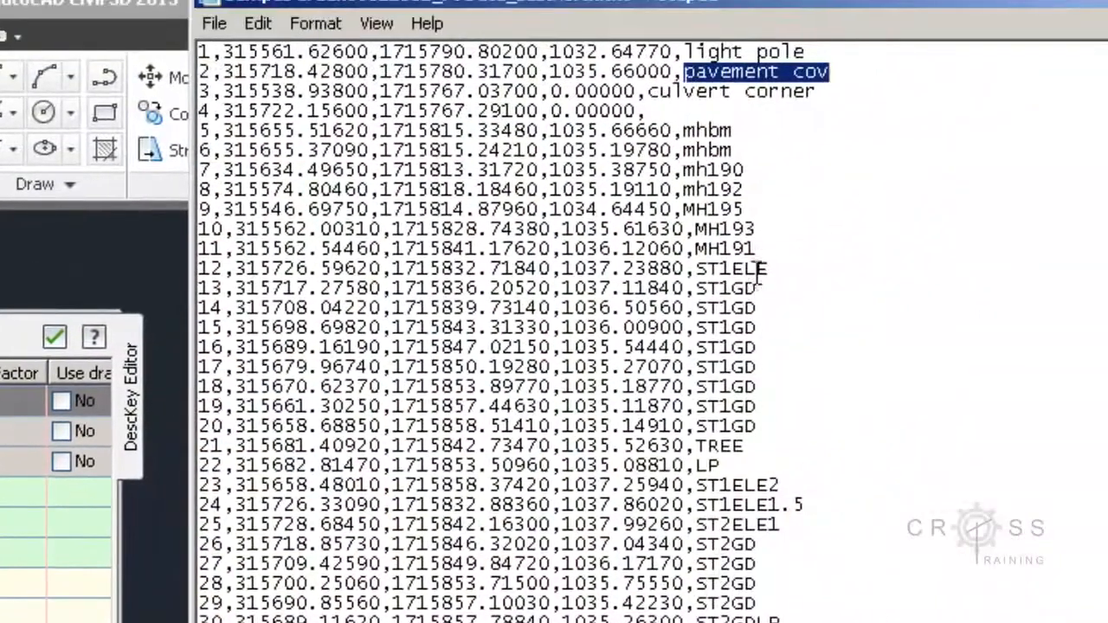
{"action": "left_click", "coordinate": [747, 92]}
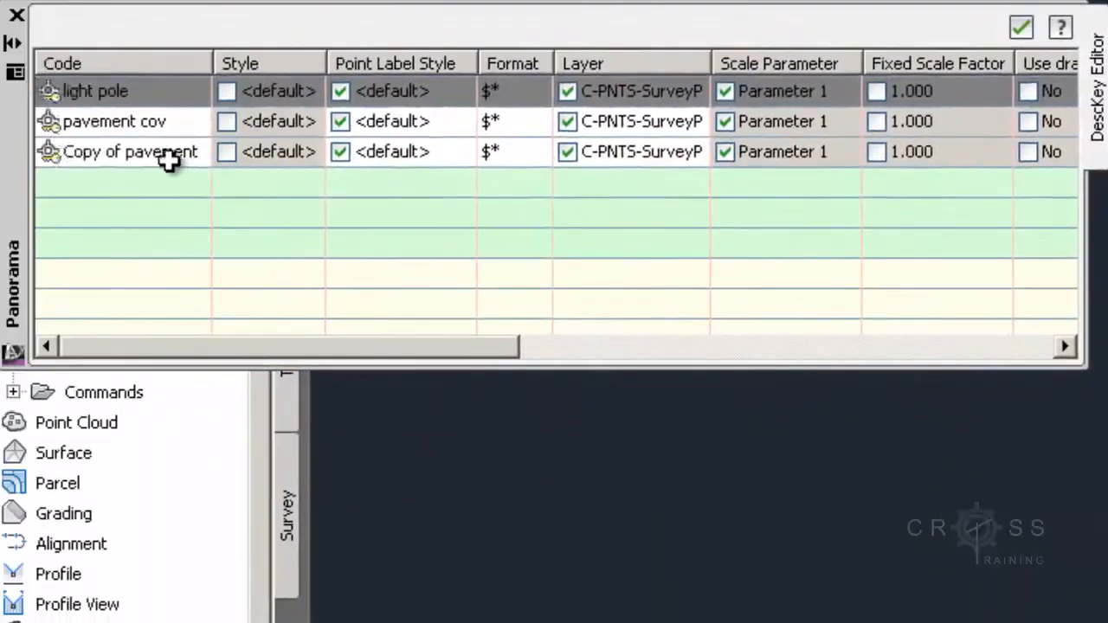
Step: Set the code of the copied pavement cov key to "culvert corner" in lowercase
{"action": "left_click", "coordinate": [165, 159]}
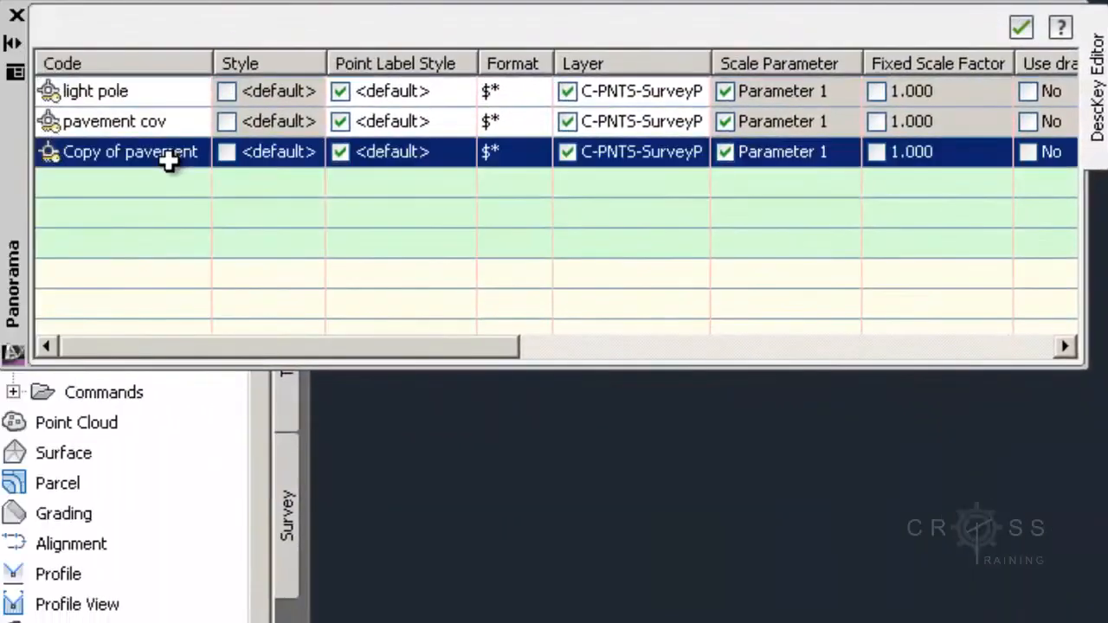
{"action": "left_click", "coordinate": [173, 164]}
{"action": "left_click_drag", "start_coordinate": [199, 154], "coordinate": [21, 161]}
{"action": "left_click", "coordinate": [140, 156]}
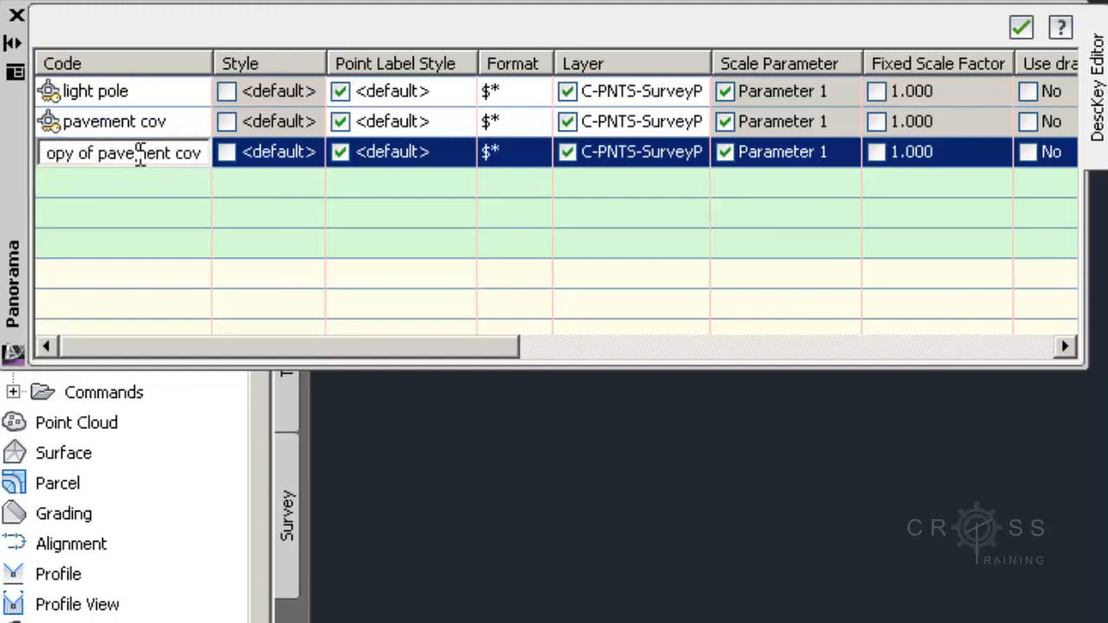
{"action": "key", "text": "BackSpace"}
{"action": "key", "text": "BackSpace"}
{"action": "key", "text": "BackSpace"}
{"action": "key", "text": "BackSpace"}
{"action": "key", "text": "BackSpace"}
{"action": "key", "text": "BackSpace"}
{"action": "key", "text": "BackSpace"}
{"action": "key", "text": "BackSpace"}
{"action": "key", "text": "BackSpace"}
{"action": "key", "text": "BackSpace"}
{"action": "key", "text": "BackSpace"}
{"action": "key", "text": "BackSpace"}
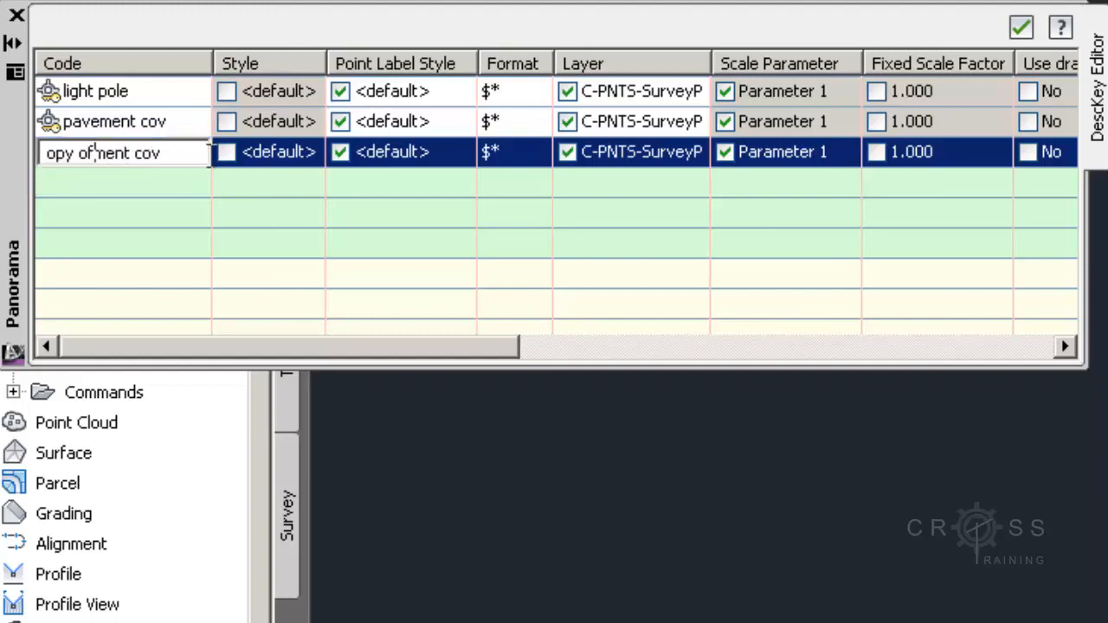
{"action": "type", "text": "C"}
{"action": "type", "text": "ulvert"}
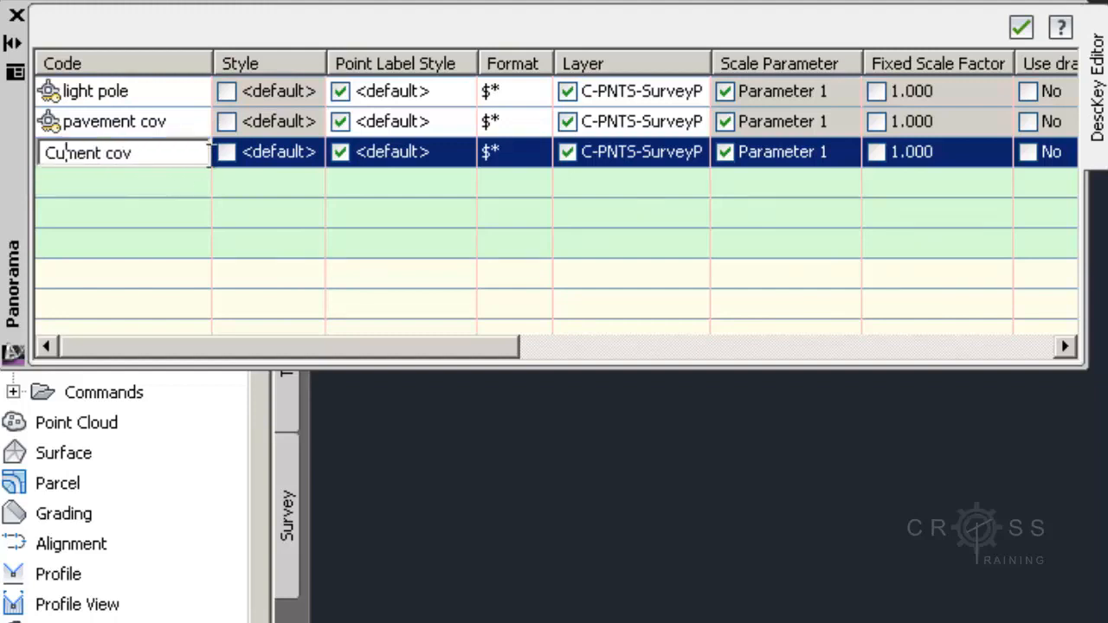
{"action": "key", "text": "Delete"}
{"action": "key", "text": "Delete"}
{"action": "key", "text": "Delete"}
{"action": "key", "text": "Delete"}
{"action": "key", "text": "Delete"}
{"action": "key", "text": "Delete"}
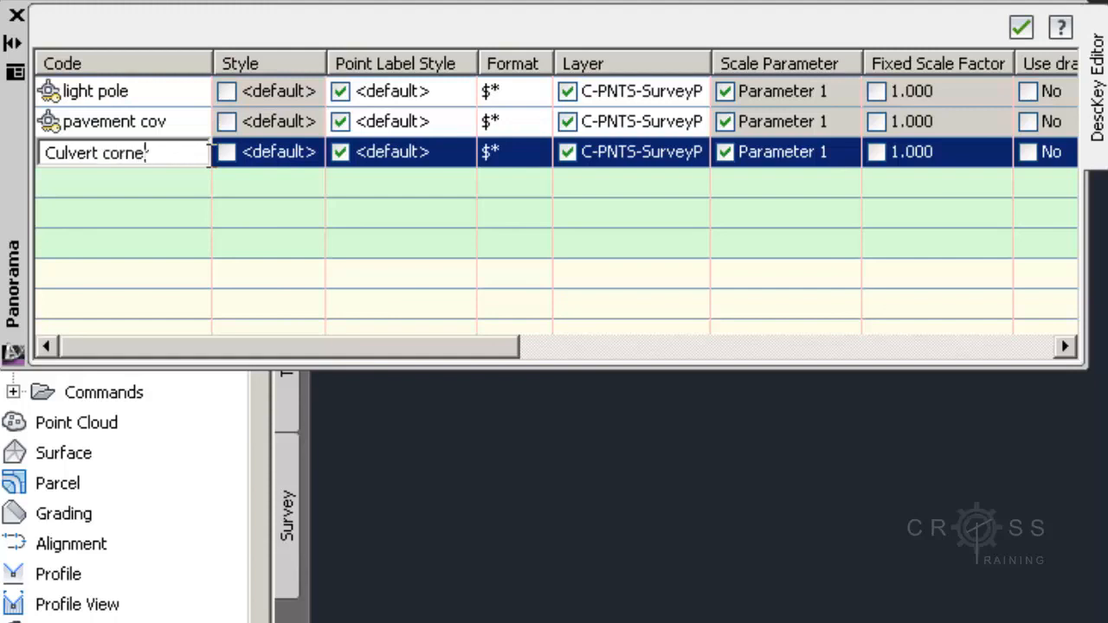
{"action": "key", "text": "Delete"}
{"action": "type", "text": "c"}
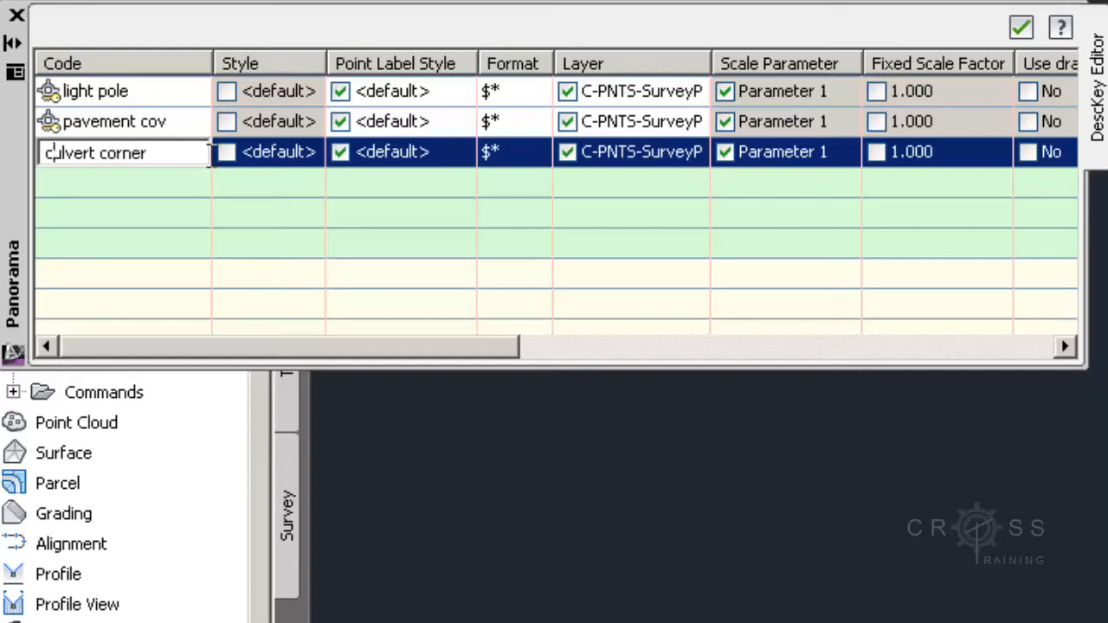
{"action": "left_click", "coordinate": [198, 186]}
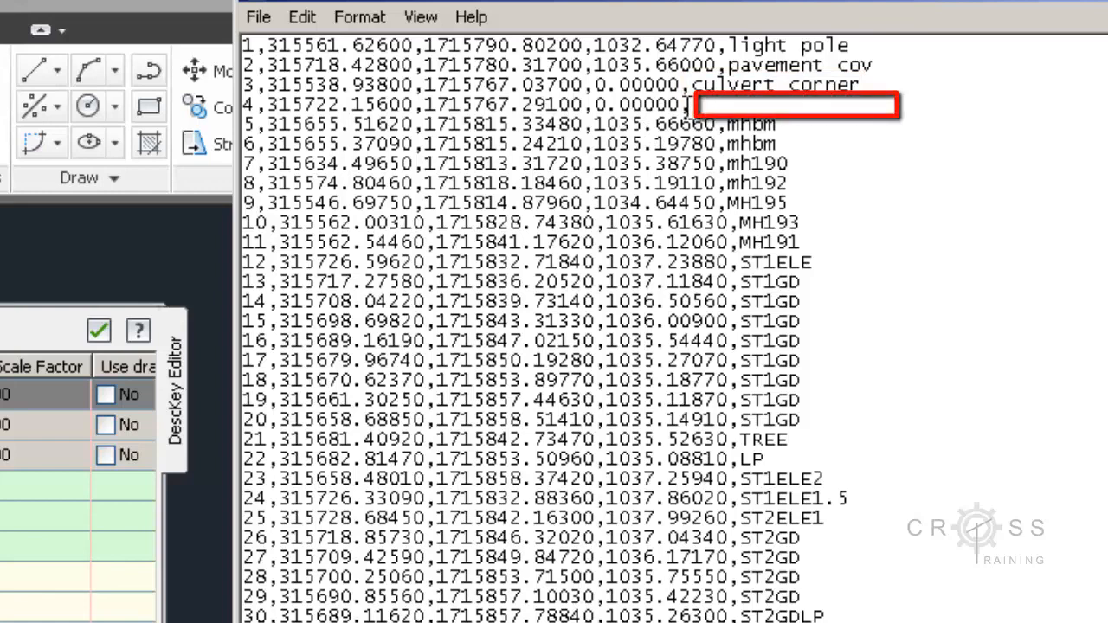
Step: Check the elevations and descriptions of points 3 and 4 in the point data file
{"action": "left_click_drag", "start_coordinate": [677, 104], "coordinate": [597, 104]}
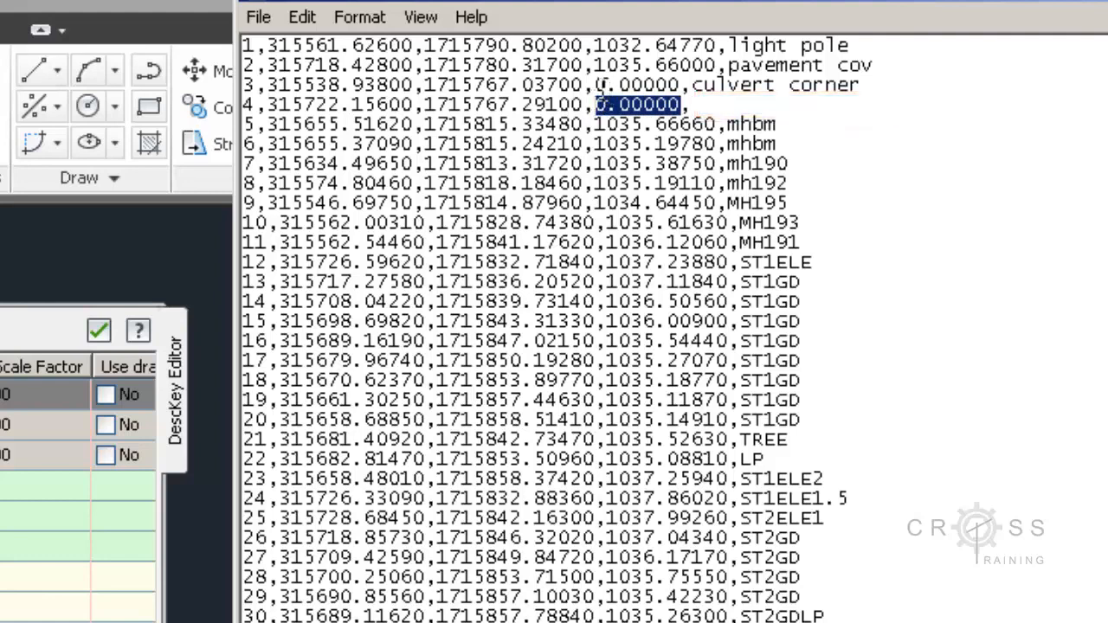
{"action": "left_click", "coordinate": [603, 97]}
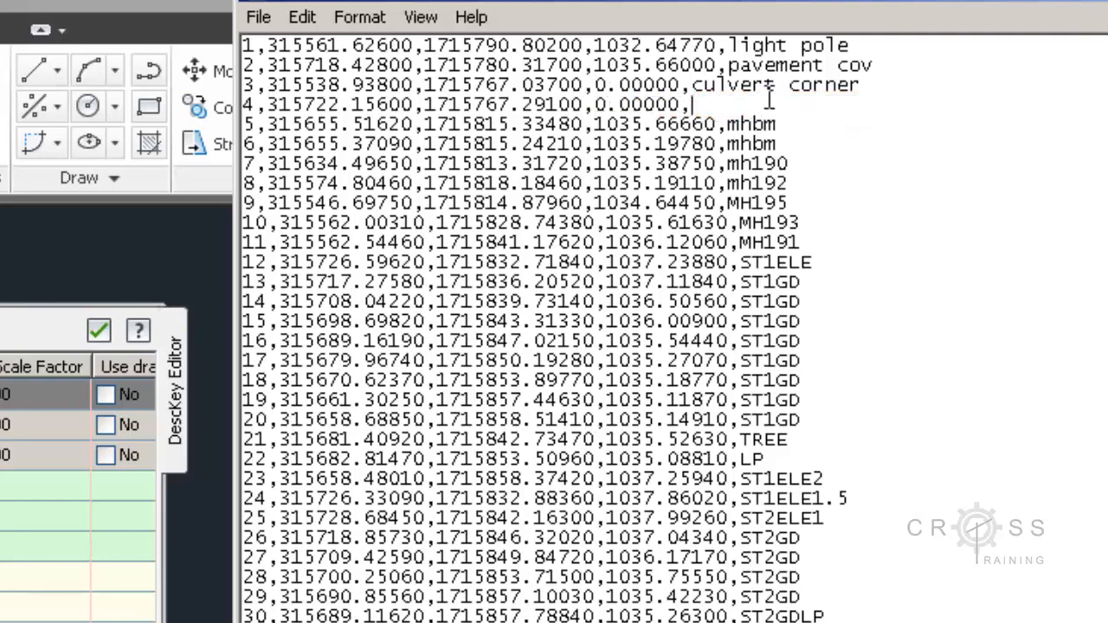
{"action": "left_click_drag", "start_coordinate": [696, 85], "coordinate": [853, 86]}
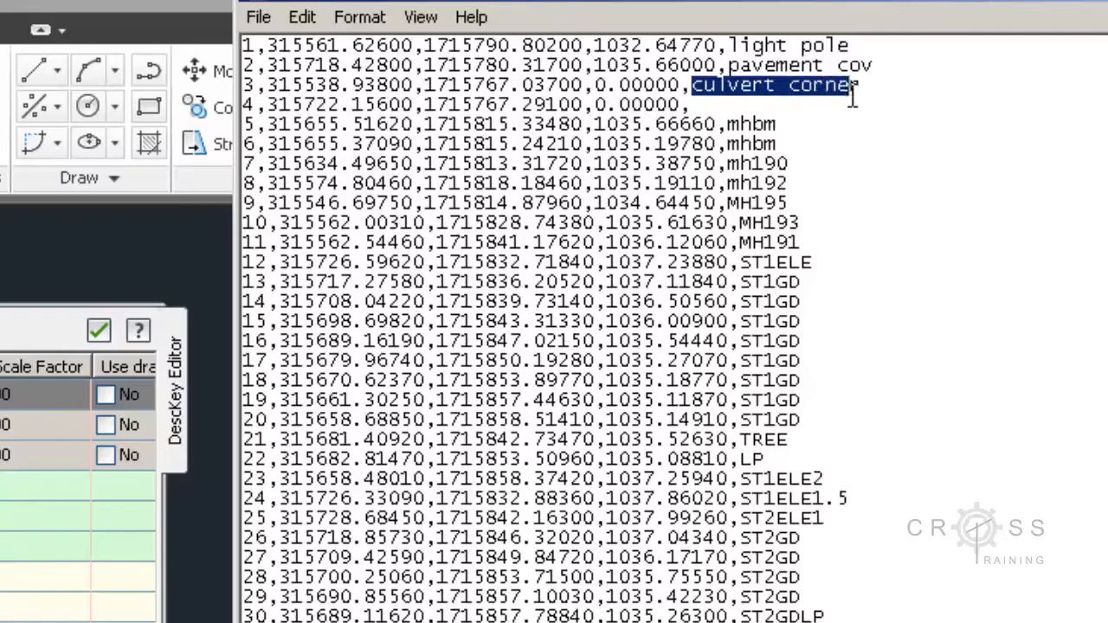
{"action": "left_click", "coordinate": [781, 102]}
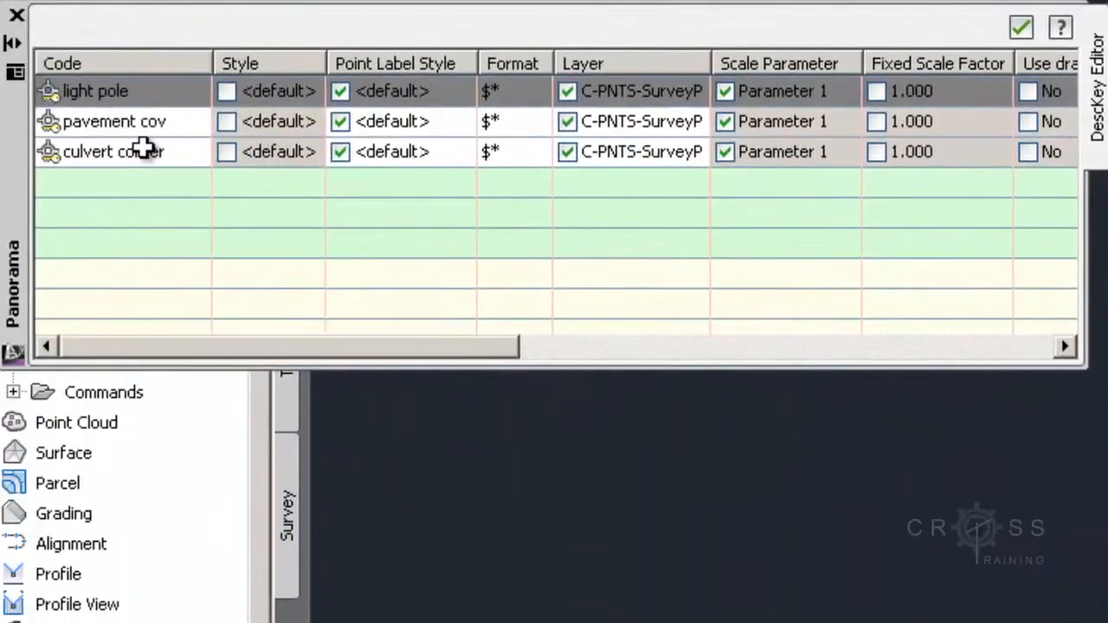
Step: Delete the culvert corner description key from the set
{"action": "left_click", "coordinate": [143, 152]}
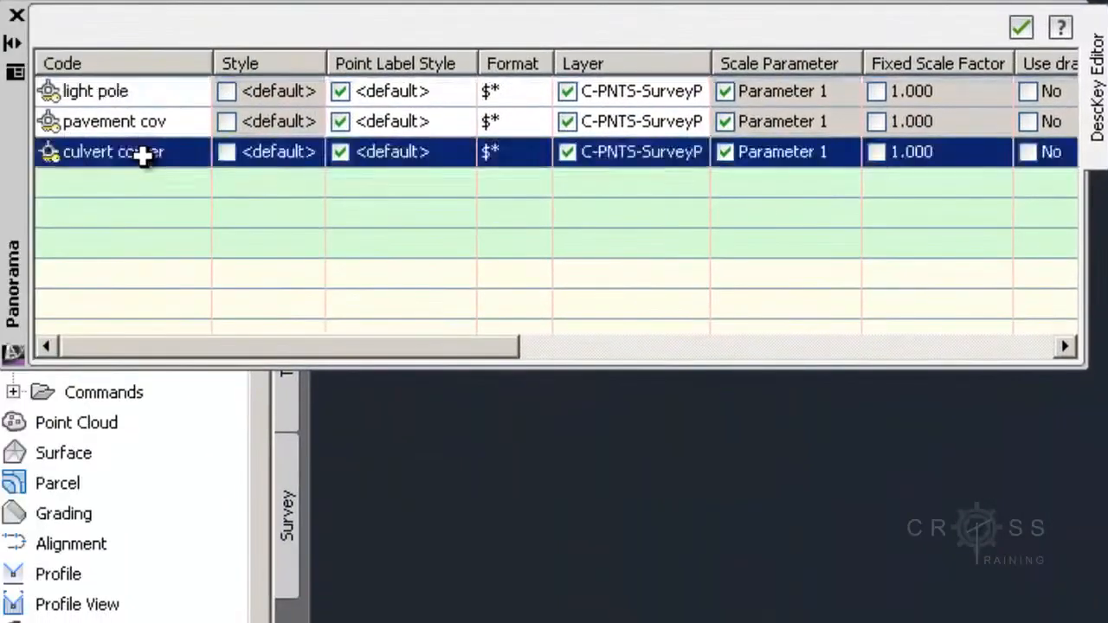
{"action": "right_click", "coordinate": [144, 156]}
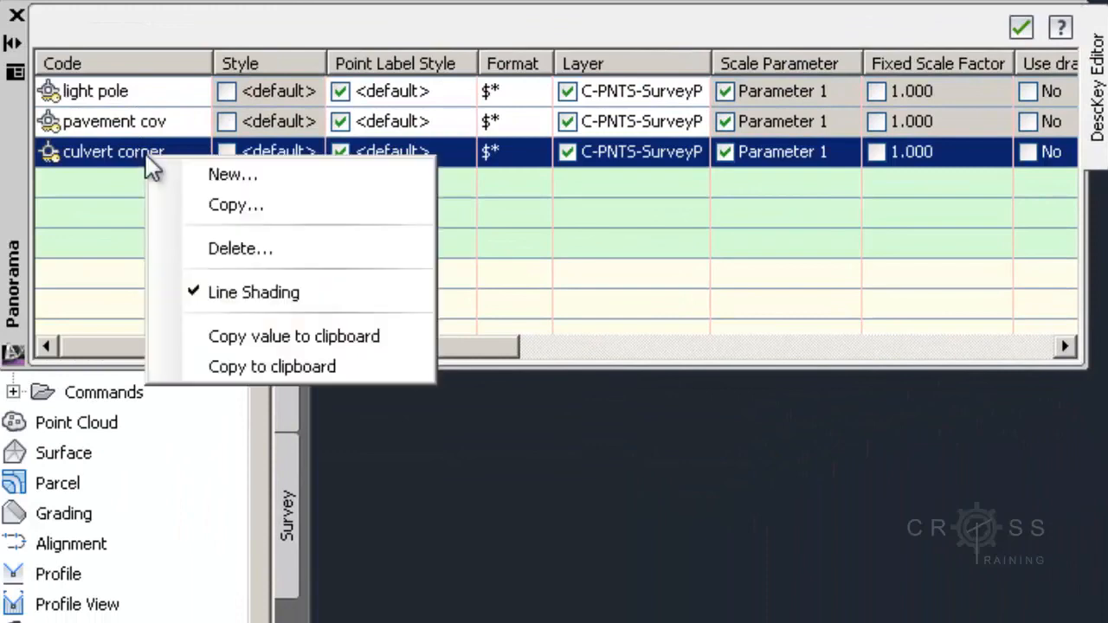
{"action": "left_click", "coordinate": [195, 249]}
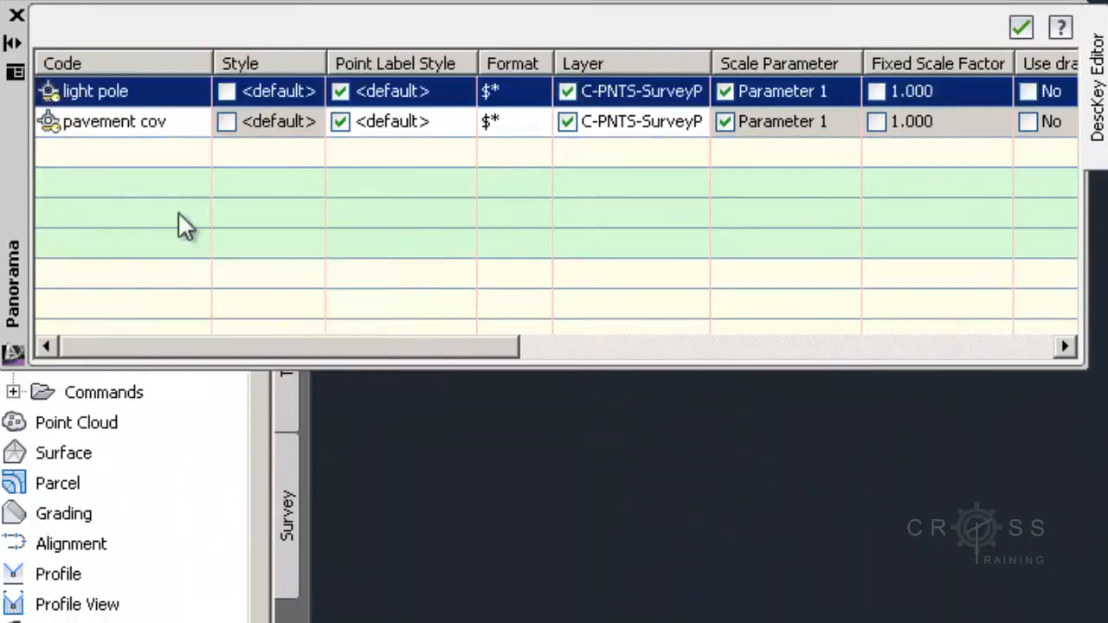
Step: Duplicate the pavement cov description key again and select the new copy
{"action": "right_click", "coordinate": [134, 124]}
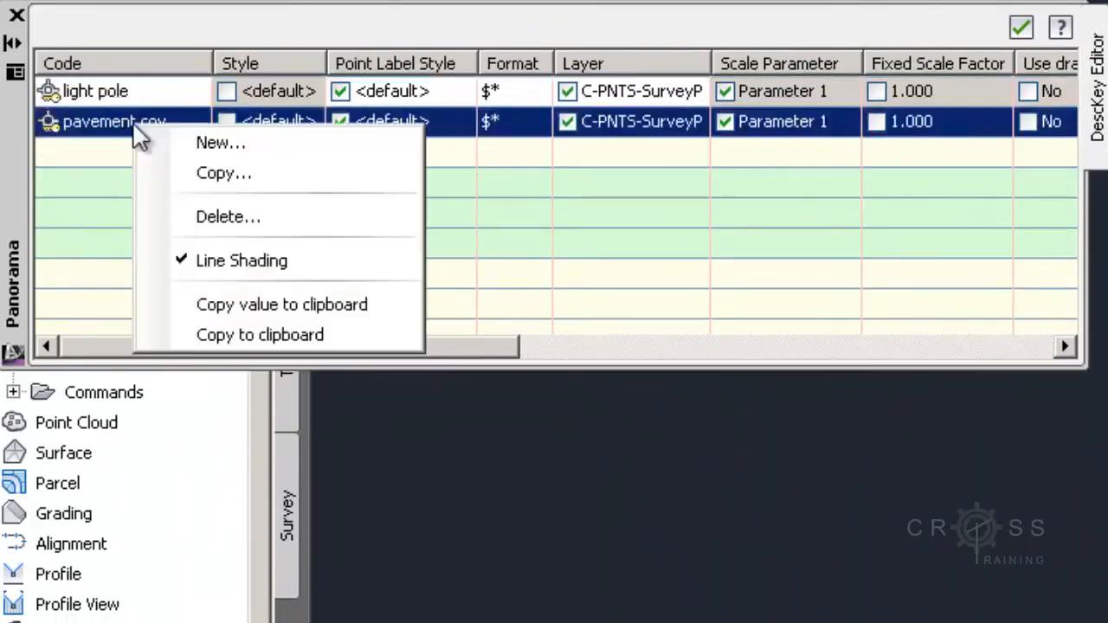
{"action": "left_click", "coordinate": [221, 173]}
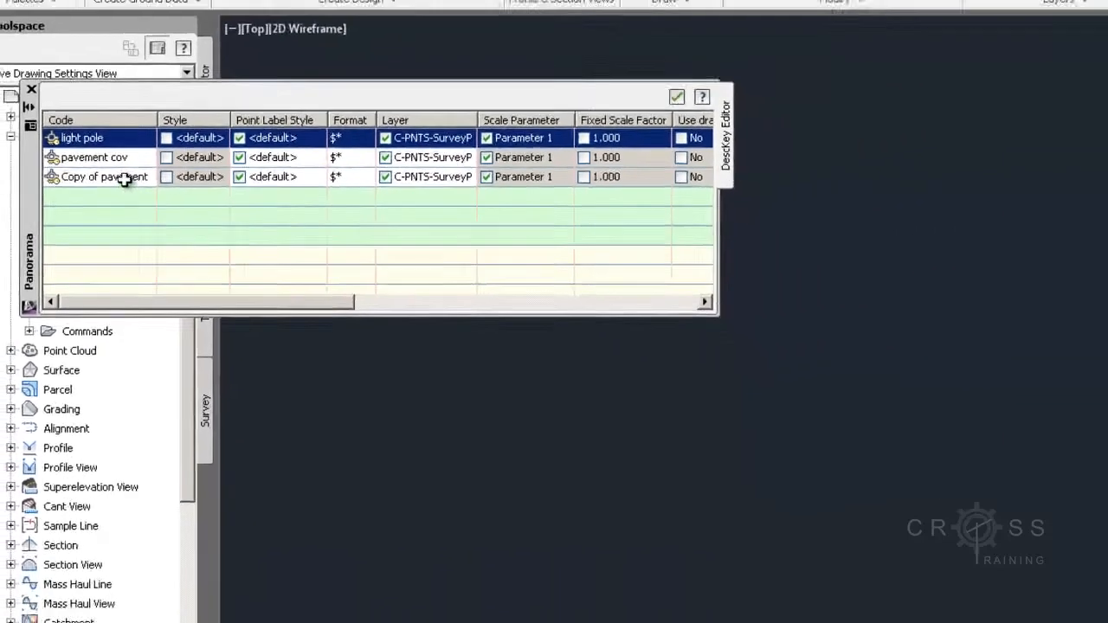
{"action": "left_click", "coordinate": [164, 153]}
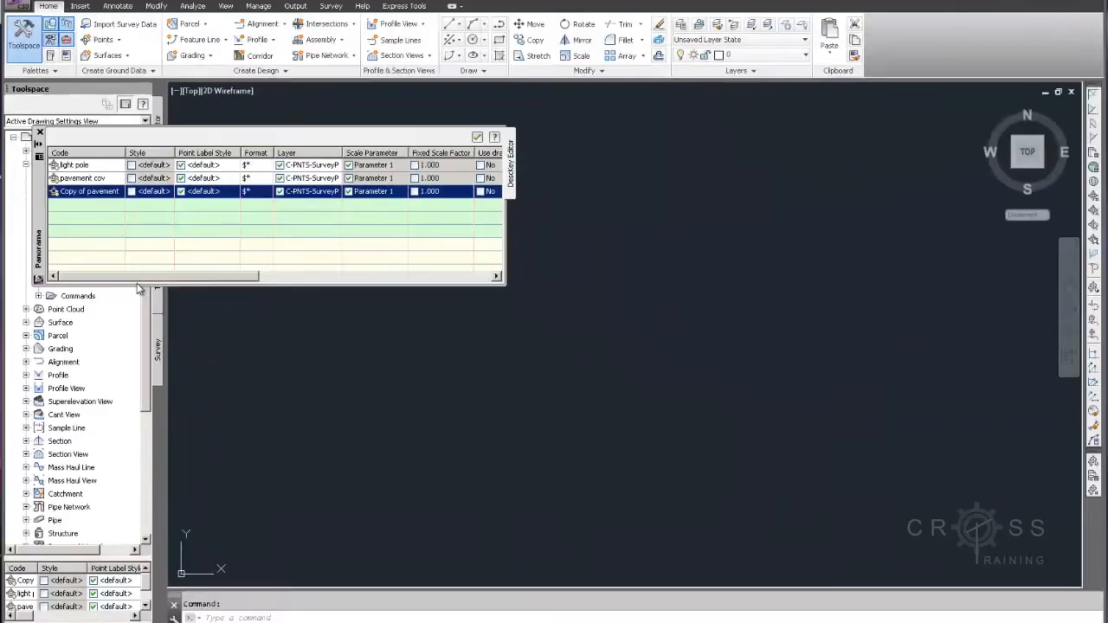
Step: Switch to the Notepad point file and compare the mh and MH prefixes and suffixes of the descriptions from point 5 onward
{"action": "key", "text": "alt+Tab"}
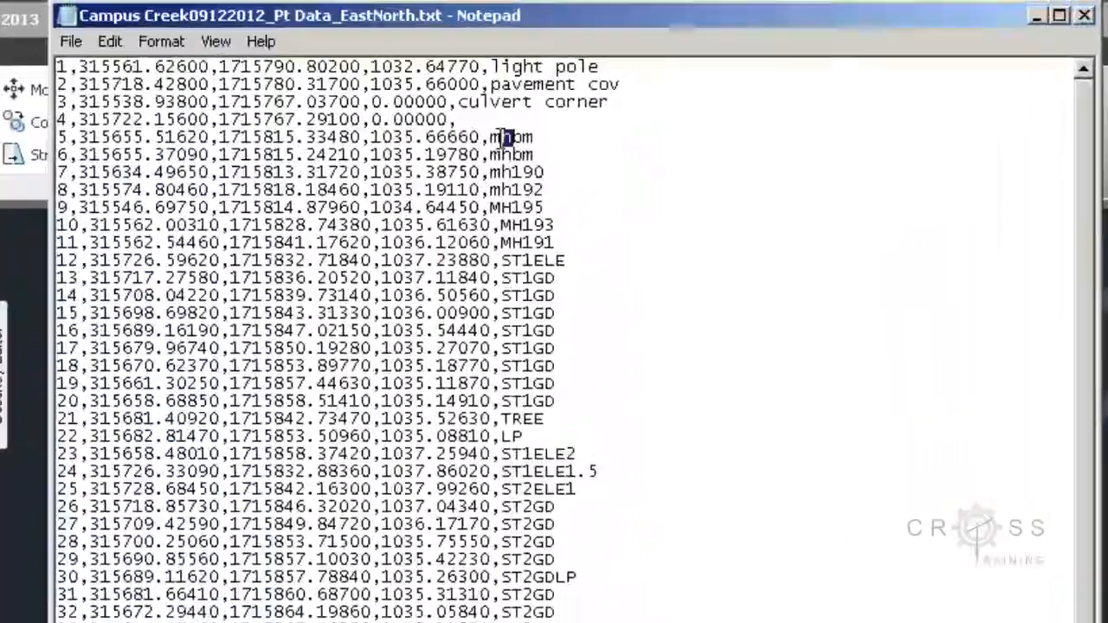
{"action": "left_click_drag", "start_coordinate": [764, 47], "coordinate": [752, 48]}
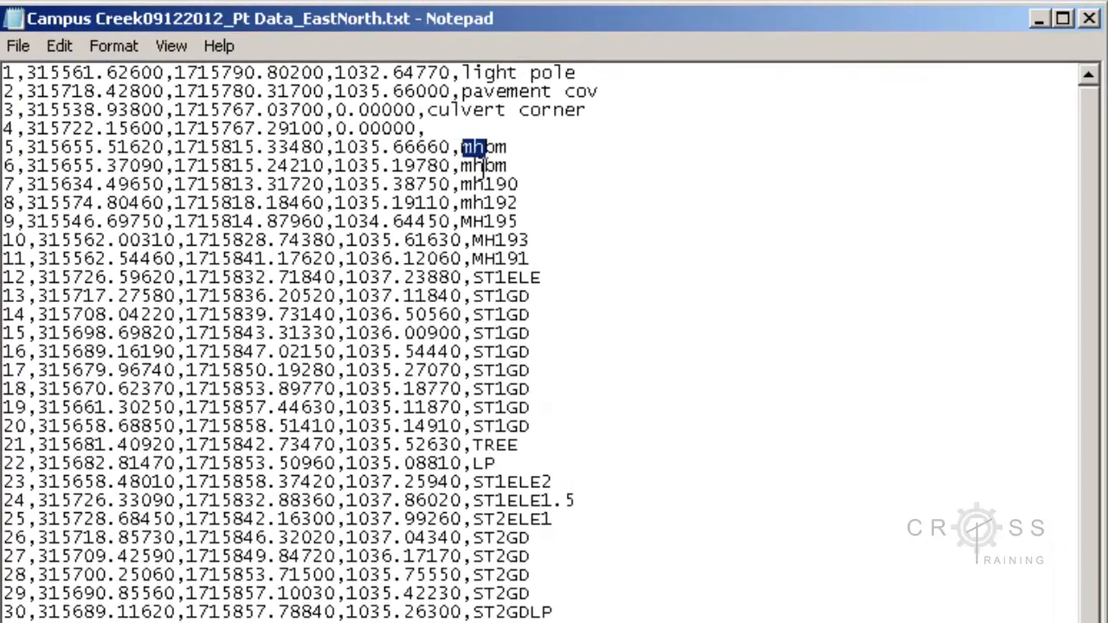
{"action": "left_click", "coordinate": [483, 166]}
{"action": "left_click_drag", "start_coordinate": [488, 221], "coordinate": [473, 222]}
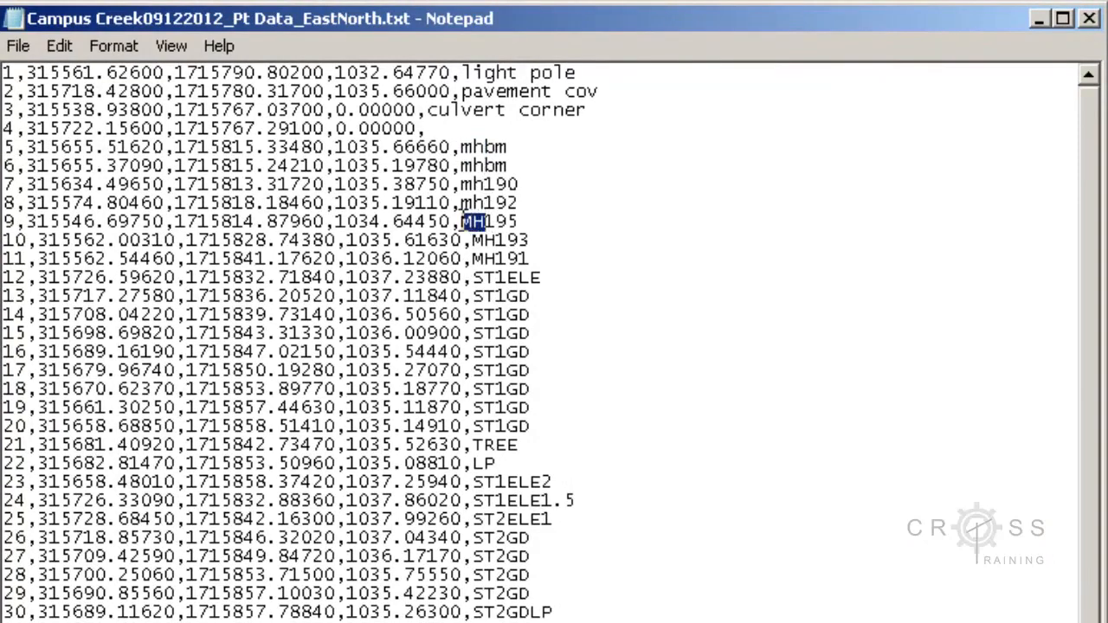
{"action": "left_click_drag", "start_coordinate": [485, 147], "coordinate": [461, 147]}
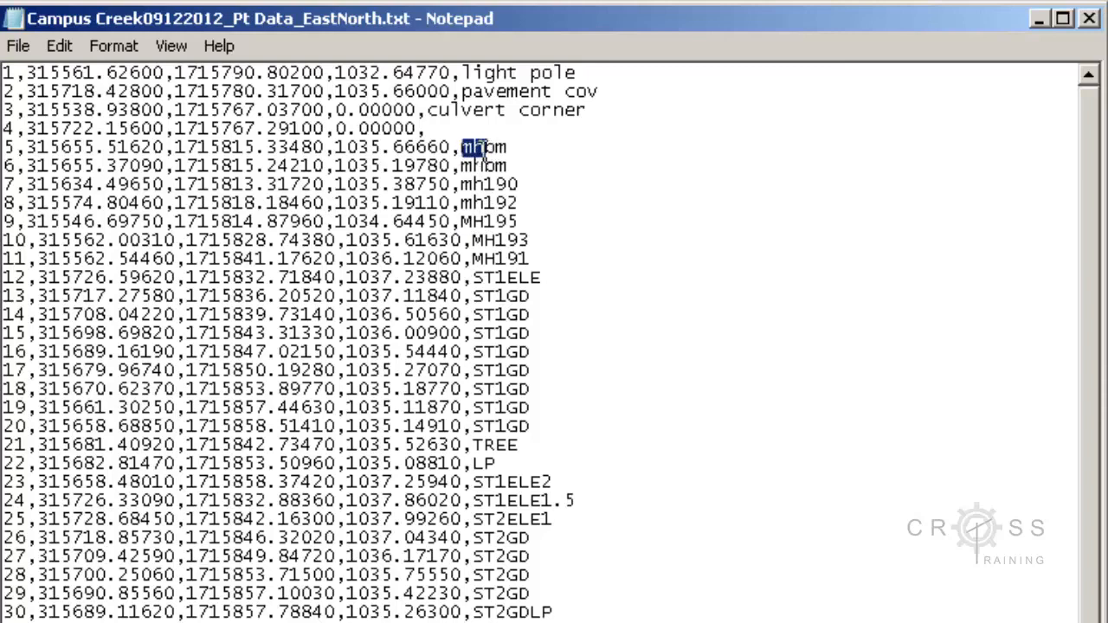
{"action": "left_click", "coordinate": [485, 148]}
{"action": "left_click_drag", "start_coordinate": [486, 148], "coordinate": [505, 147]}
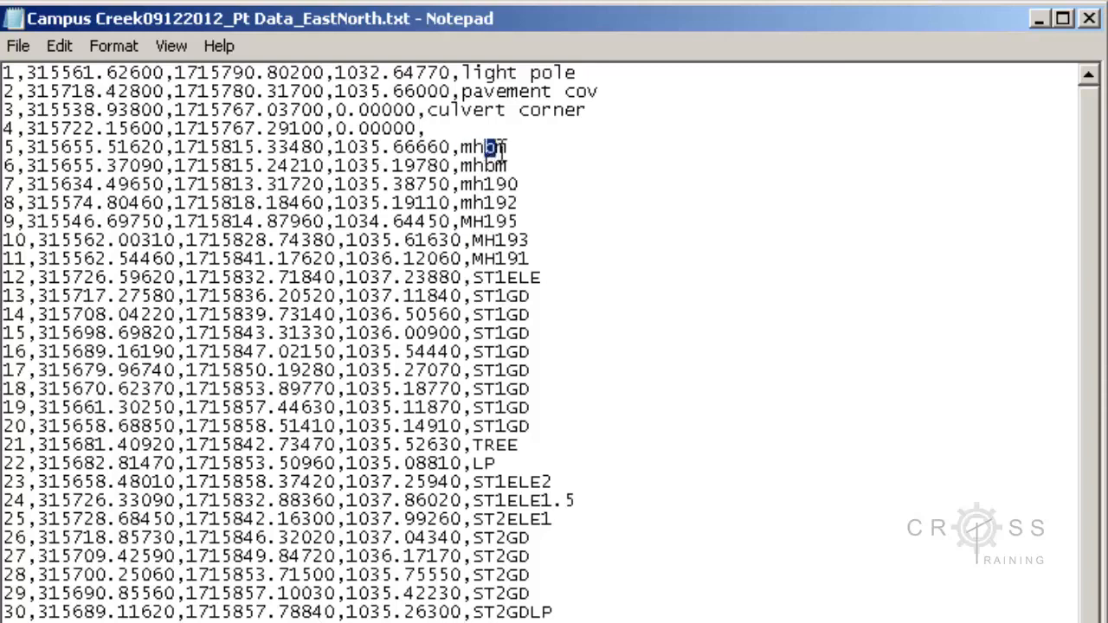
{"action": "left_click_drag", "start_coordinate": [484, 183], "coordinate": [518, 247]}
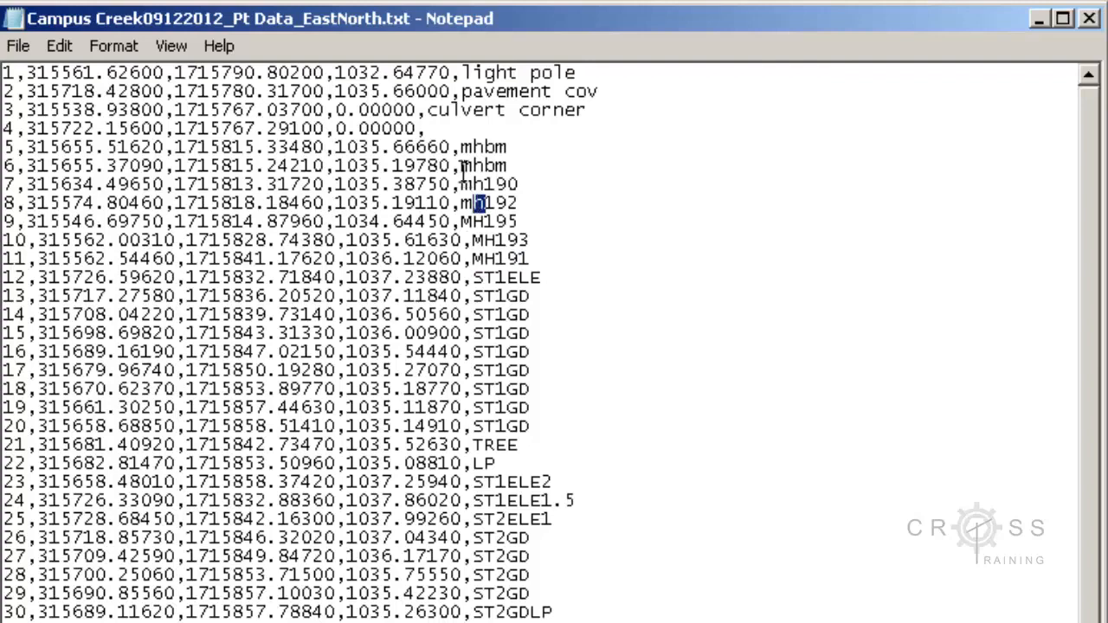
{"action": "left_click_drag", "start_coordinate": [461, 147], "coordinate": [512, 202]}
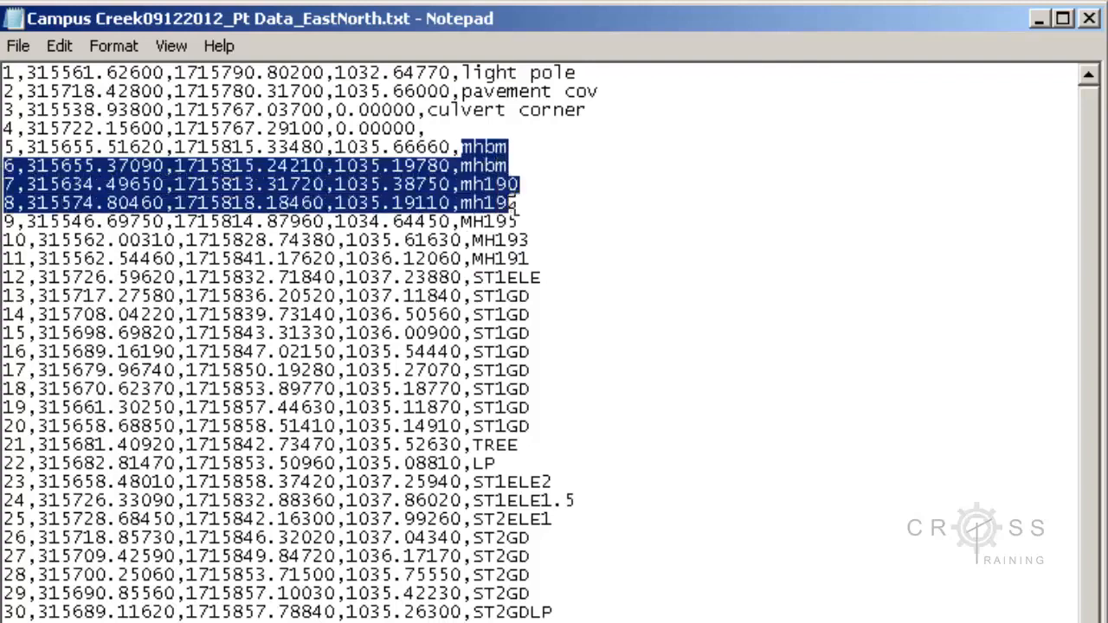
{"action": "left_click", "coordinate": [493, 221]}
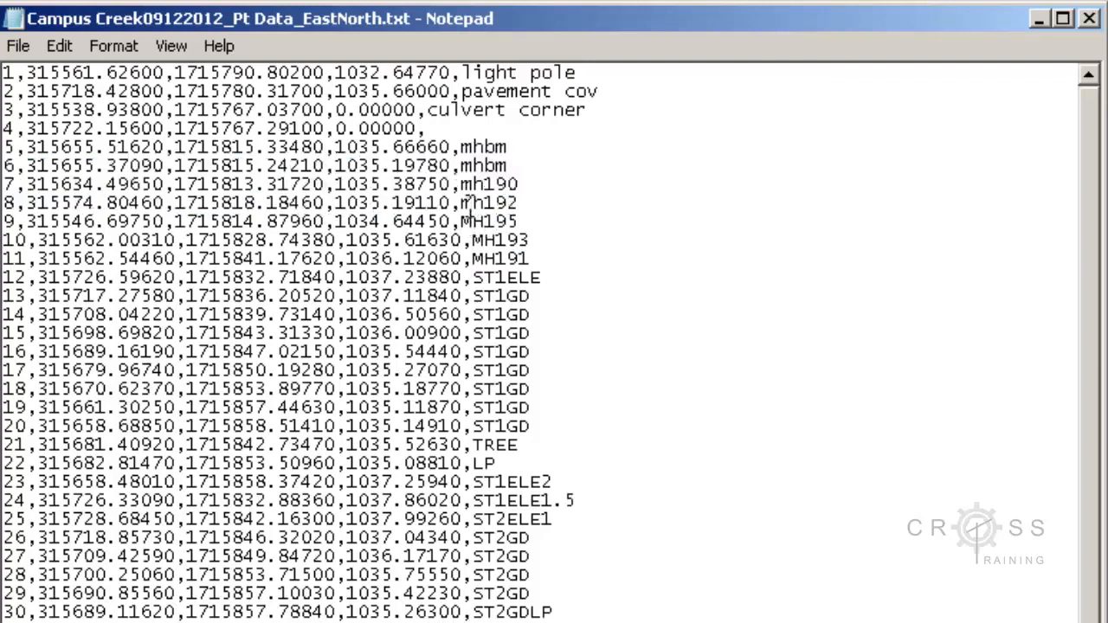
Step: Check the manhole prefix in the Notepad point file and set the copied description key's code to mh*
{"action": "left_click_drag", "start_coordinate": [460, 221], "coordinate": [476, 222]}
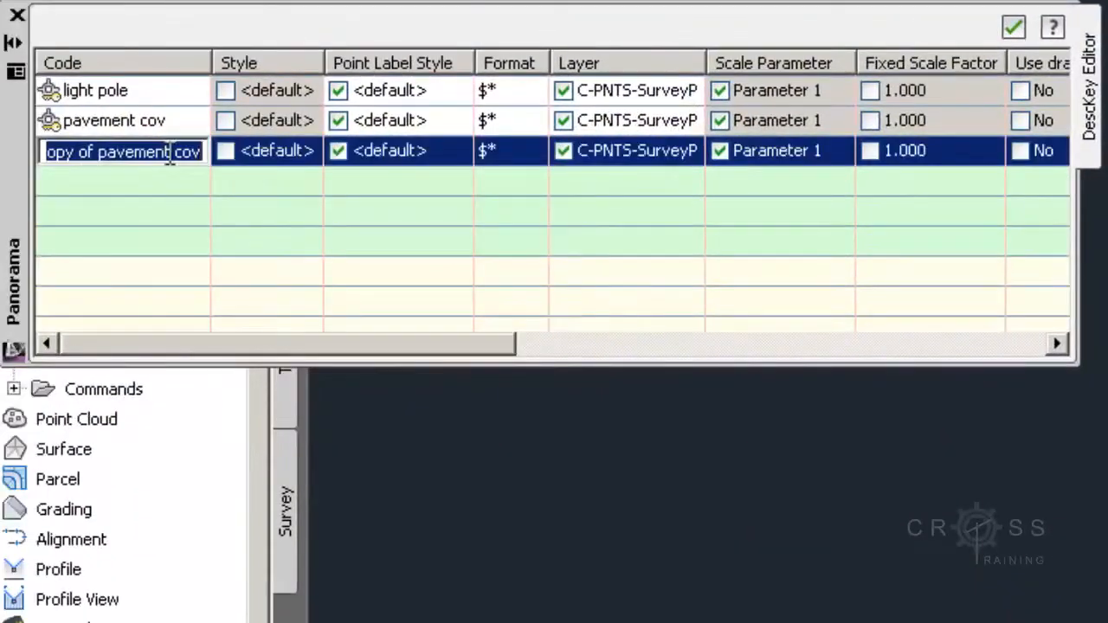
{"action": "type", "text": "mh*"}
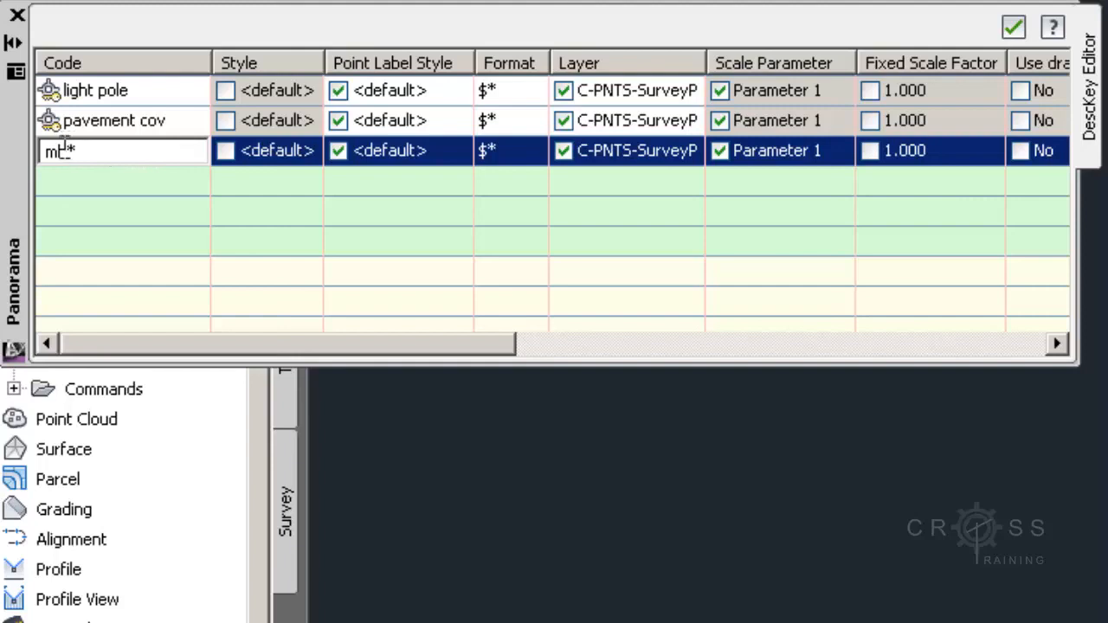
{"action": "left_click_drag", "start_coordinate": [49, 151], "coordinate": [65, 151]}
{"action": "double_click", "coordinate": [62, 152]}
Step: Set the mh* key's format to "manhole benchmark" and widen the Format column to fit the full text
{"action": "left_click", "coordinate": [508, 152]}
{"action": "left_click_drag", "start_coordinate": [520, 153], "coordinate": [479, 154]}
{"action": "key", "text": "Return"}
{"action": "left_click", "coordinate": [502, 149]}
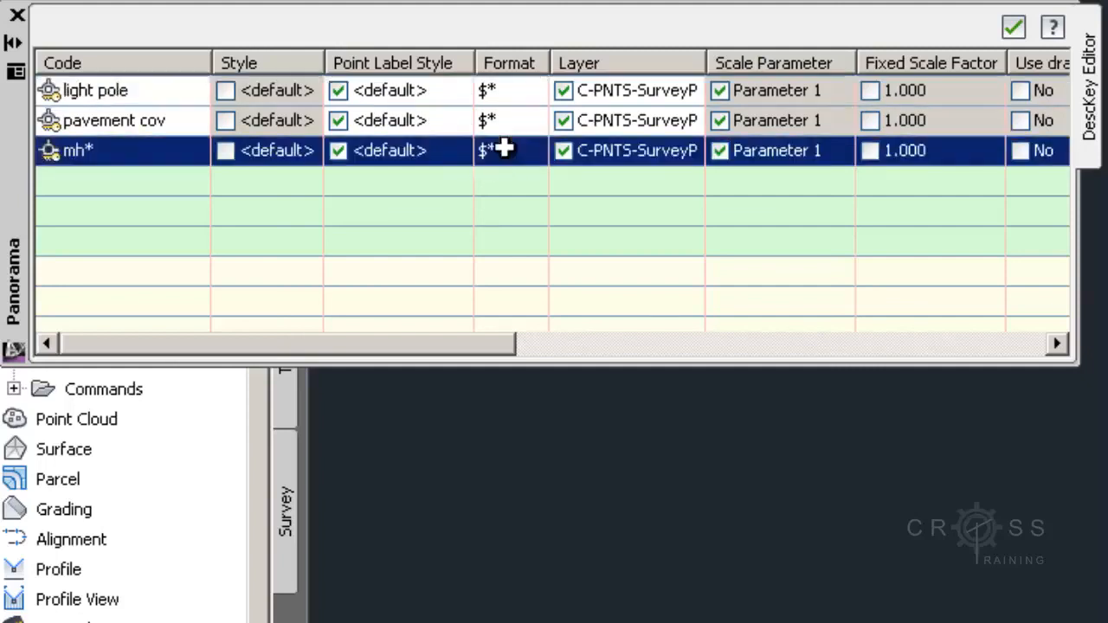
{"action": "left_click", "coordinate": [510, 151]}
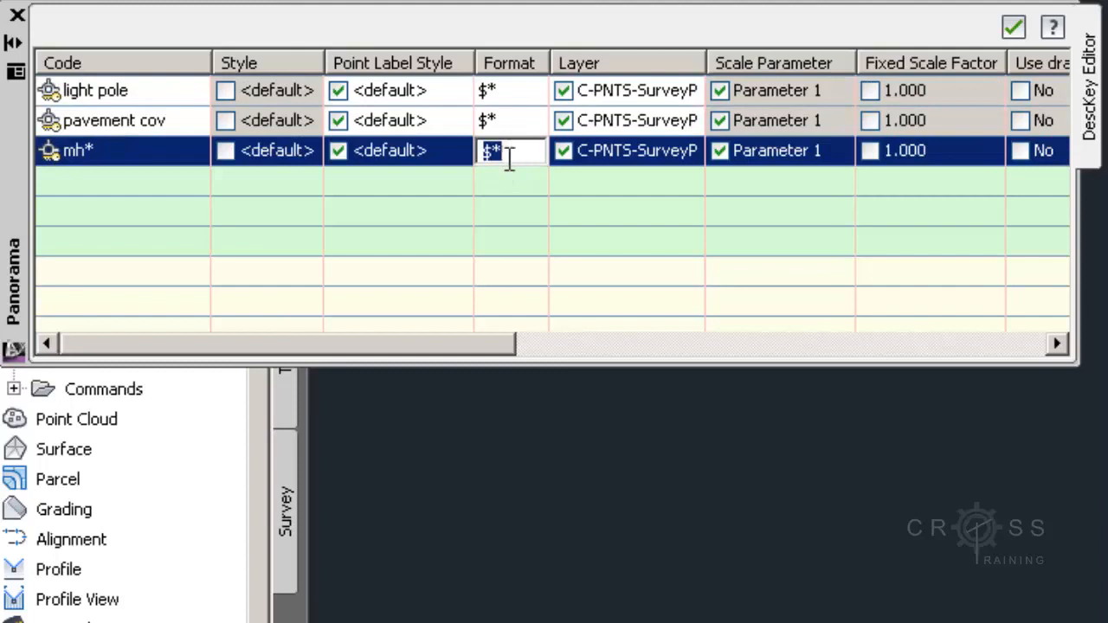
{"action": "type", "text": "man"}
{"action": "type", "text": "hole benchm"}
{"action": "type", "text": "ark"}
{"action": "key", "text": "Return"}
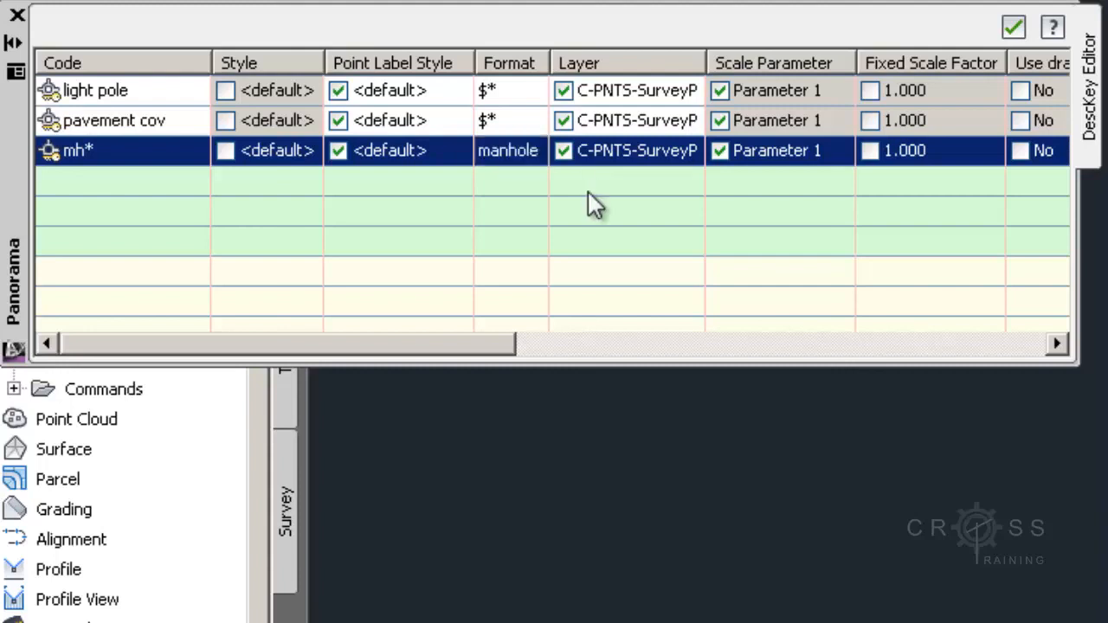
{"action": "left_click_drag", "start_coordinate": [554, 58], "coordinate": [656, 62]}
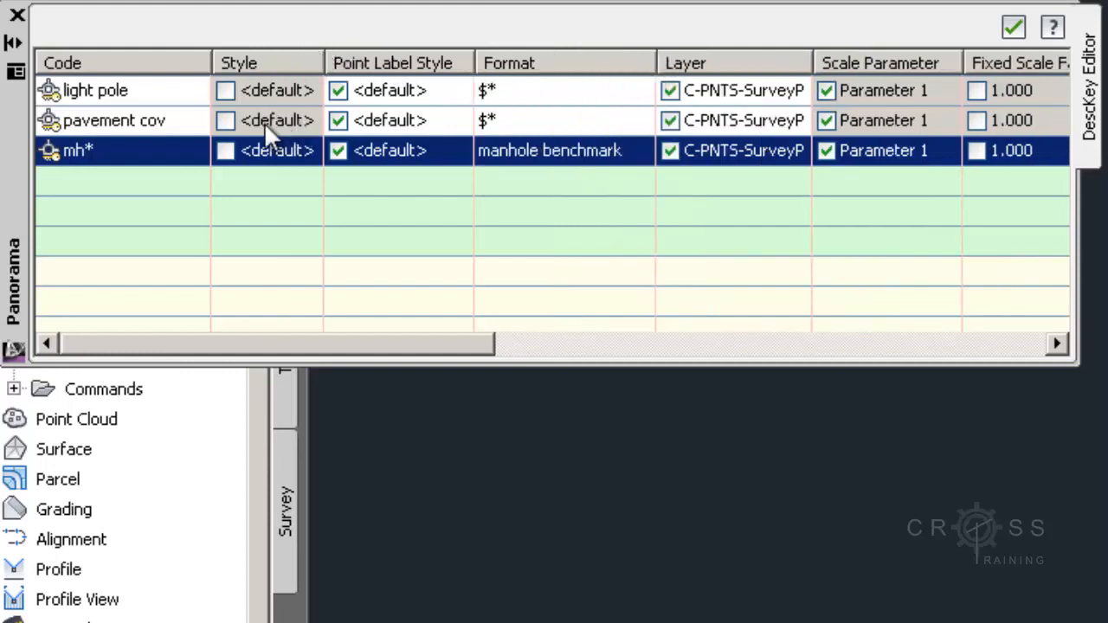
Step: Duplicate the mh* description key
{"action": "left_click", "coordinate": [143, 152]}
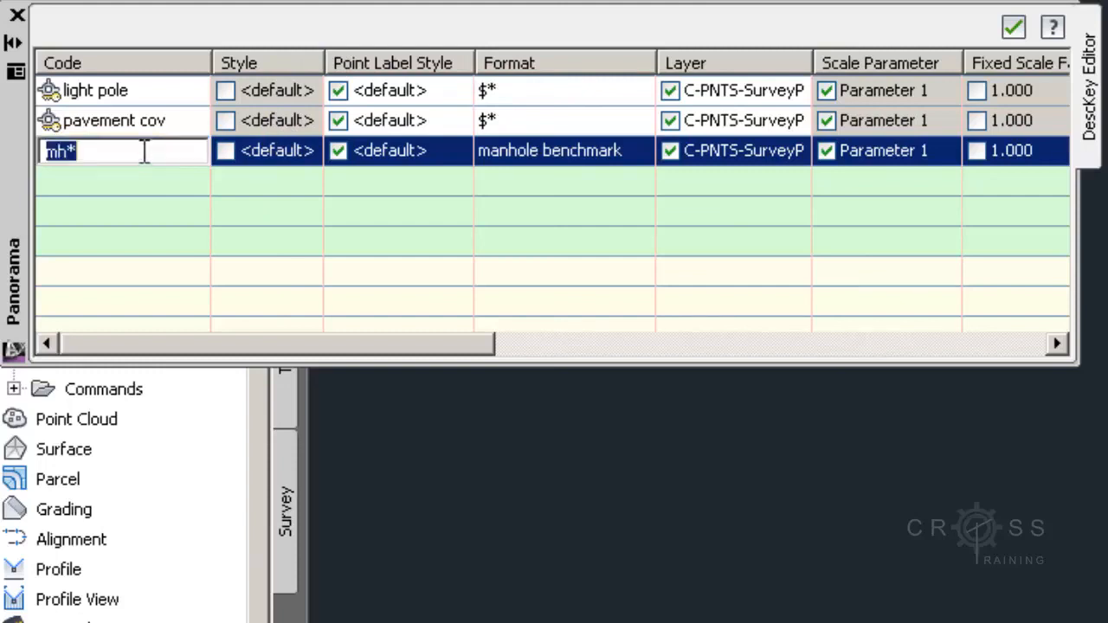
{"action": "left_click", "coordinate": [161, 121]}
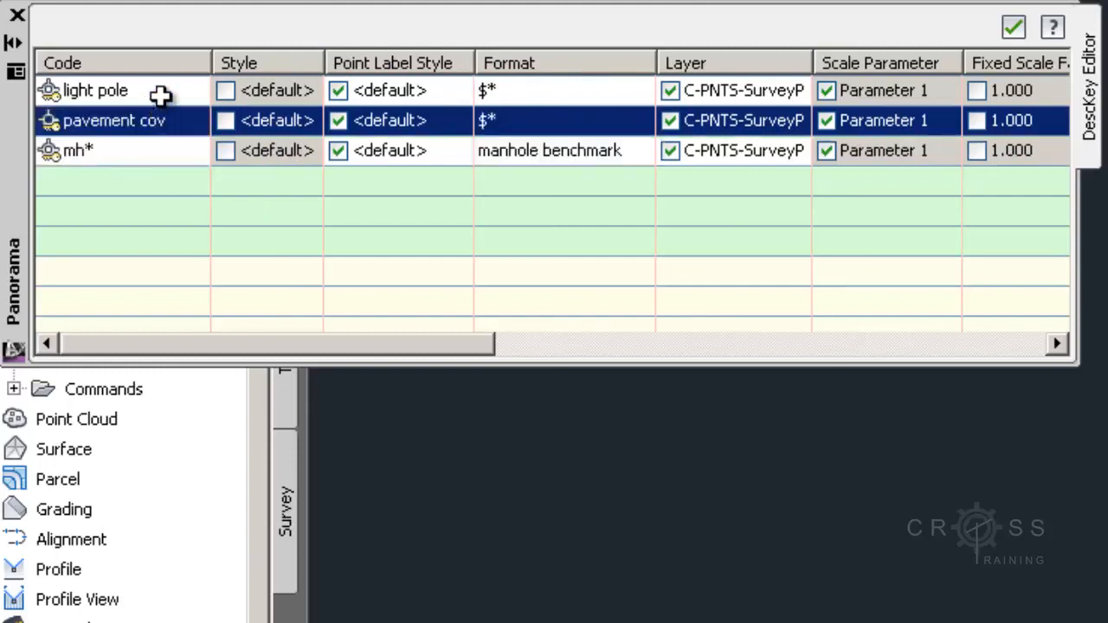
{"action": "left_click", "coordinate": [160, 92]}
{"action": "left_click", "coordinate": [161, 151]}
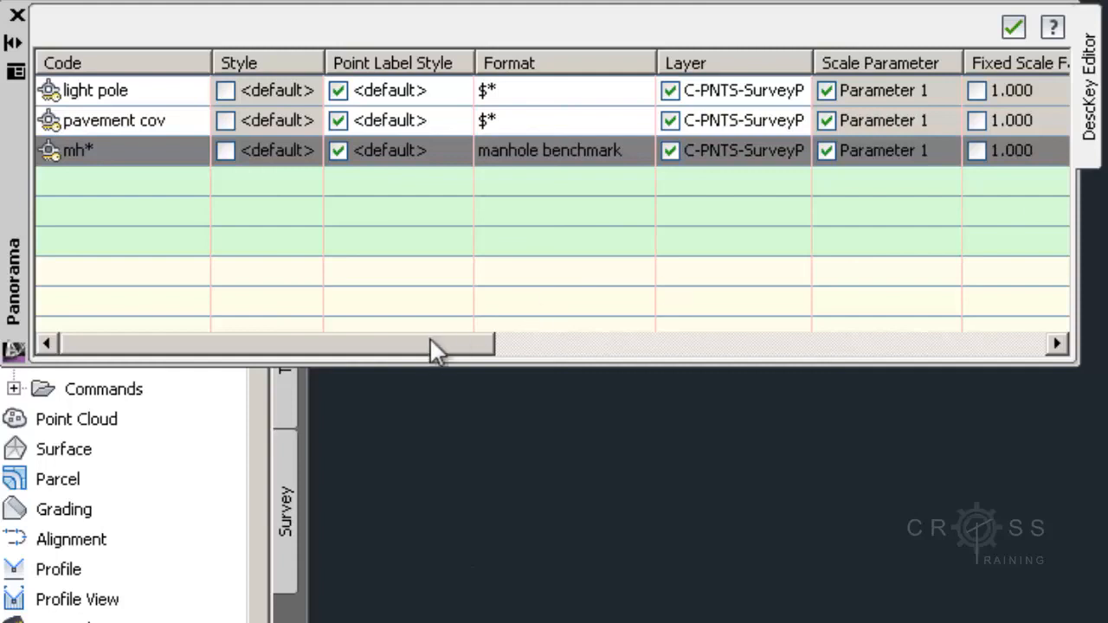
{"action": "right_click", "coordinate": [147, 159]}
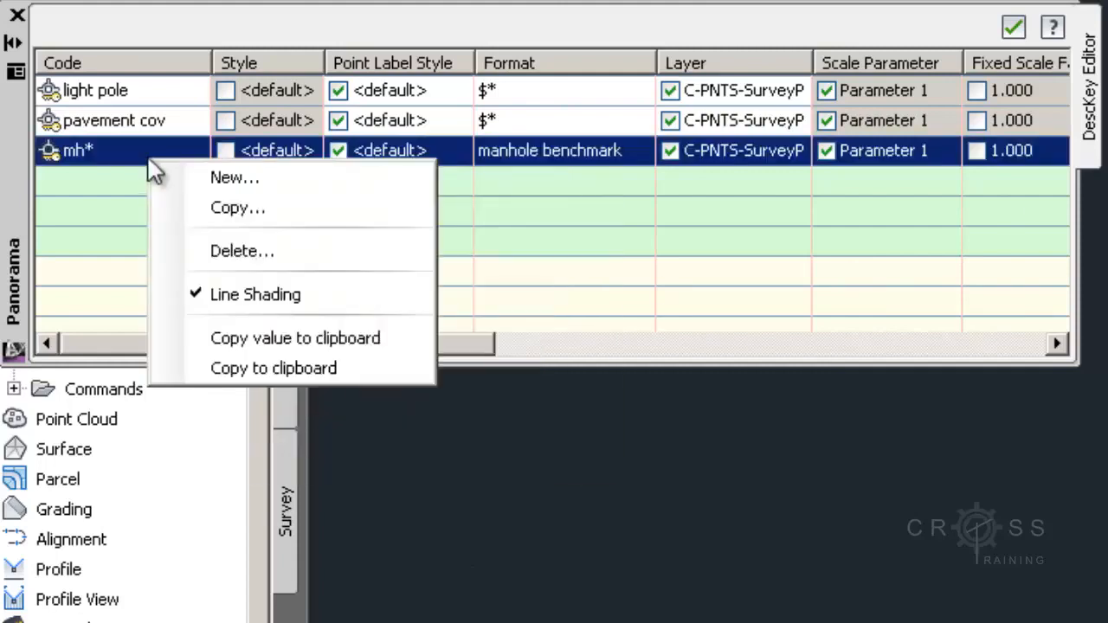
{"action": "left_click", "coordinate": [198, 211]}
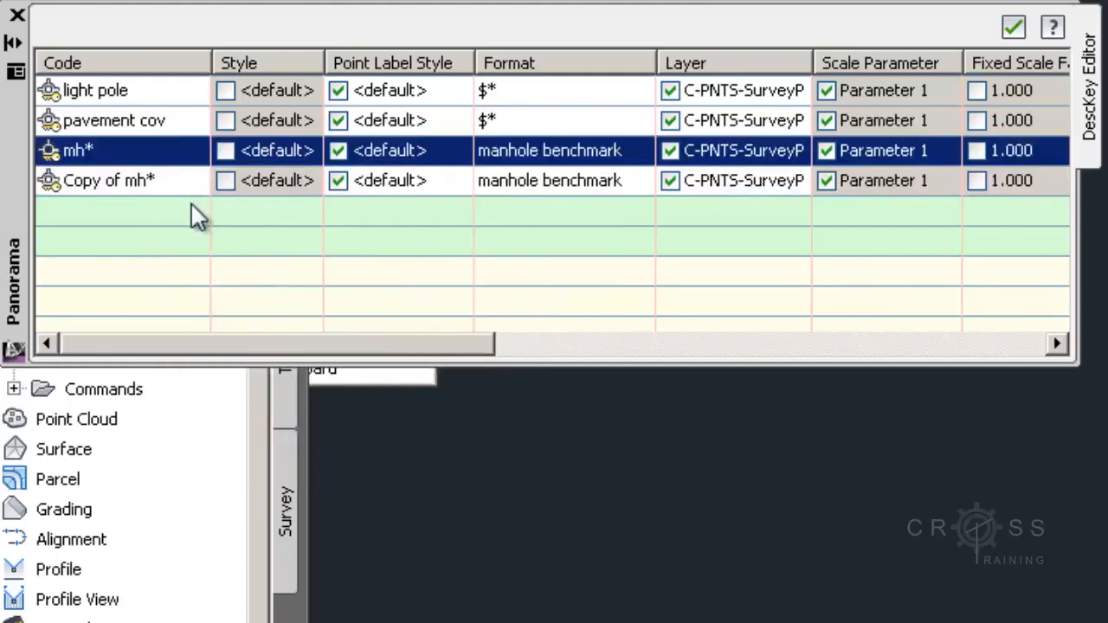
Step: Set the code of the copied mh* description key to uppercase MH*
{"action": "left_click", "coordinate": [163, 181]}
{"action": "left_click", "coordinate": [168, 181]}
{"action": "left_click_drag", "start_coordinate": [170, 181], "coordinate": [27, 182]}
{"action": "key", "text": "l"}
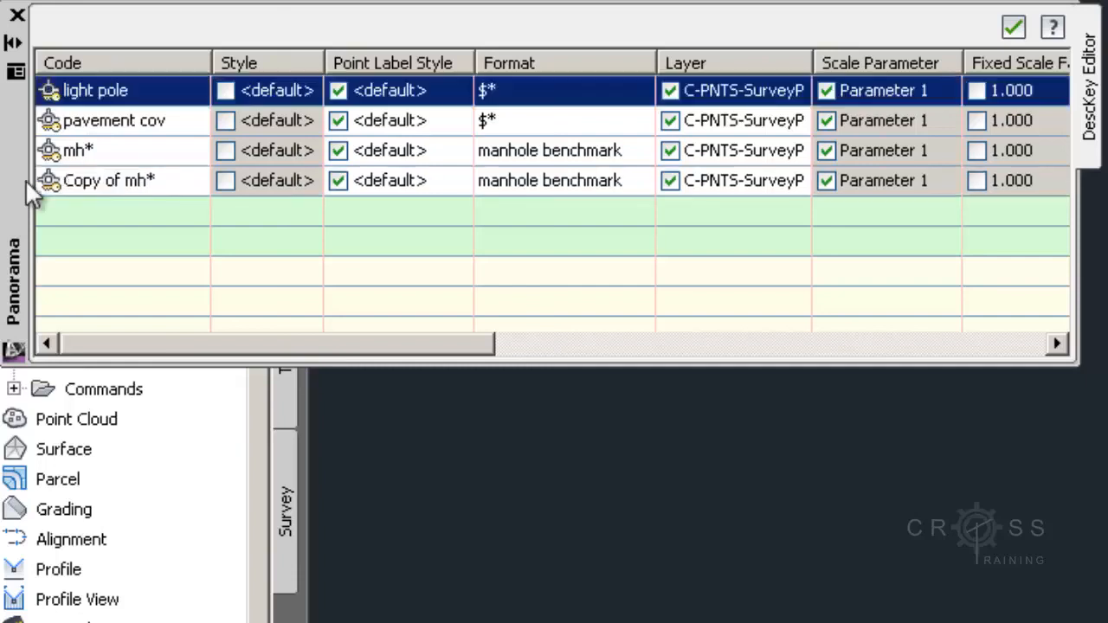
{"action": "left_click", "coordinate": [136, 181]}
{"action": "left_click", "coordinate": [163, 181]}
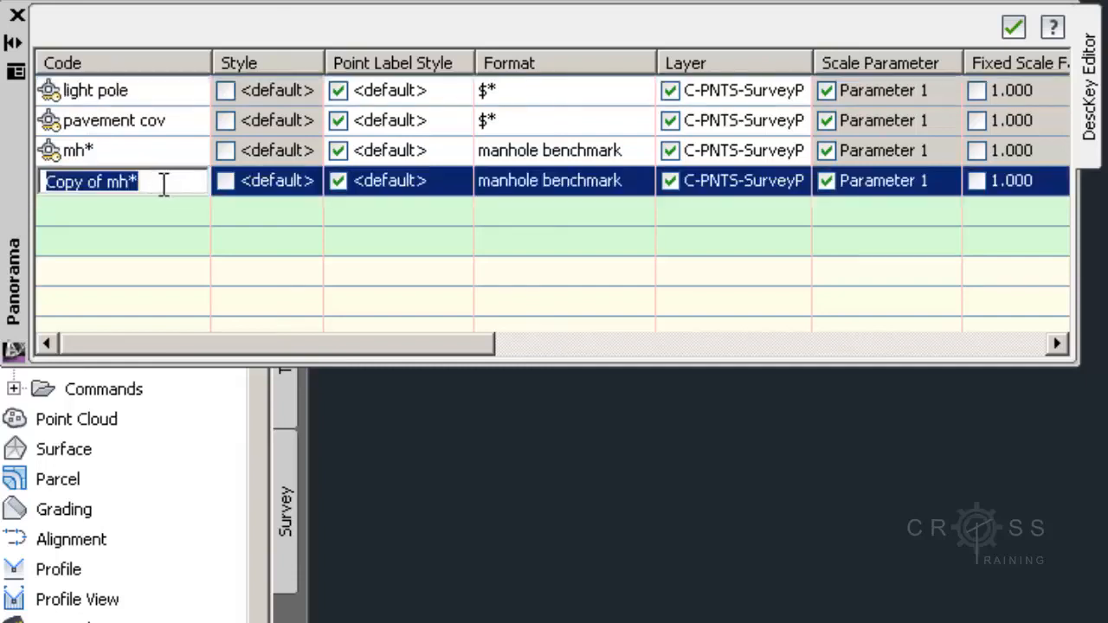
{"action": "type", "text": "M"}
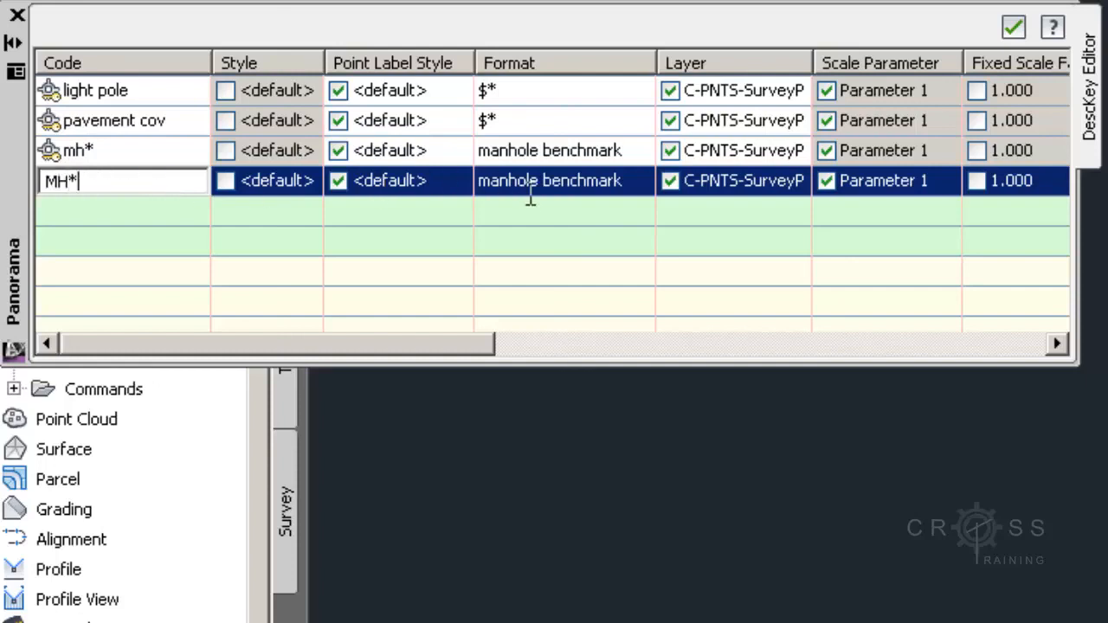
{"action": "type", "text": "H*"}
{"action": "key", "text": "Return"}
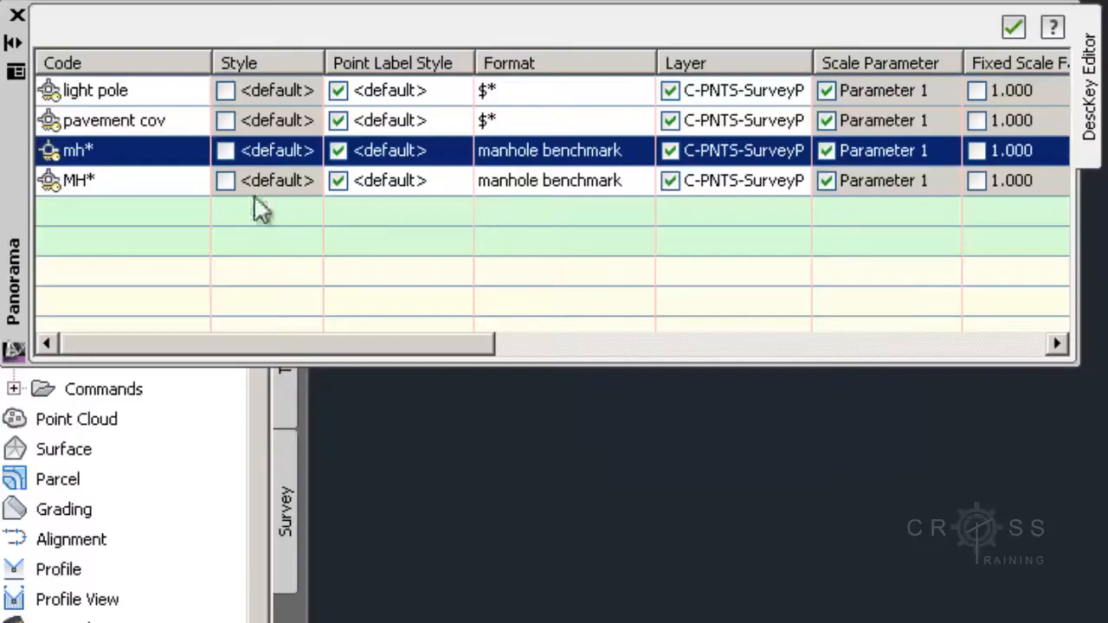
Step: Check the ST prefix of point 20 in the Notepad point file and duplicate the MH* description key
{"action": "left_click", "coordinate": [177, 180]}
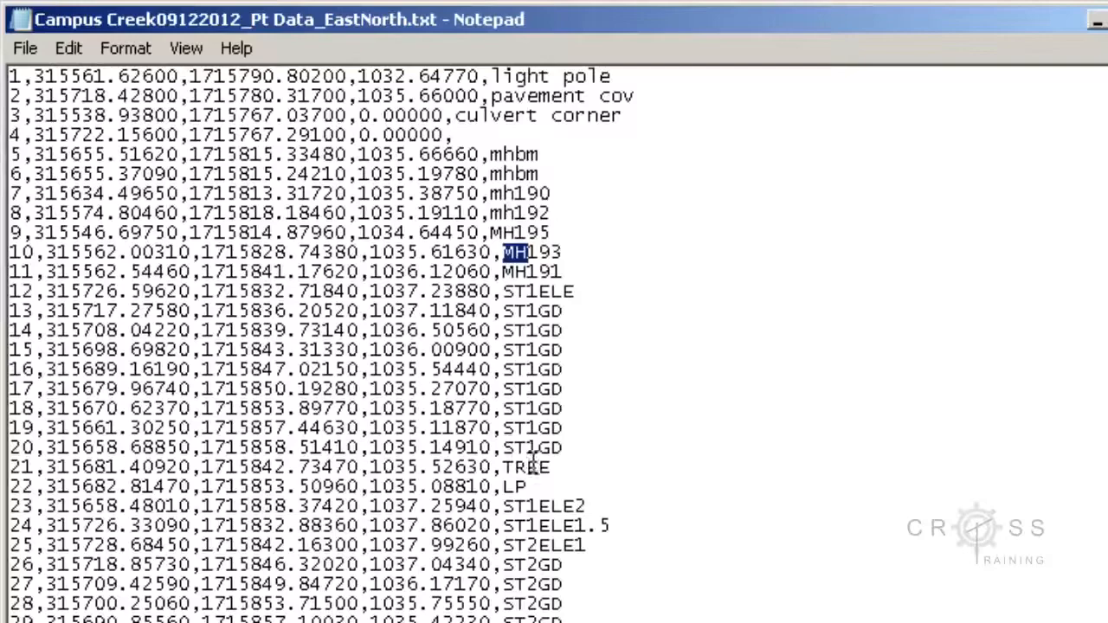
{"action": "left_click_drag", "start_coordinate": [527, 448], "coordinate": [503, 447]}
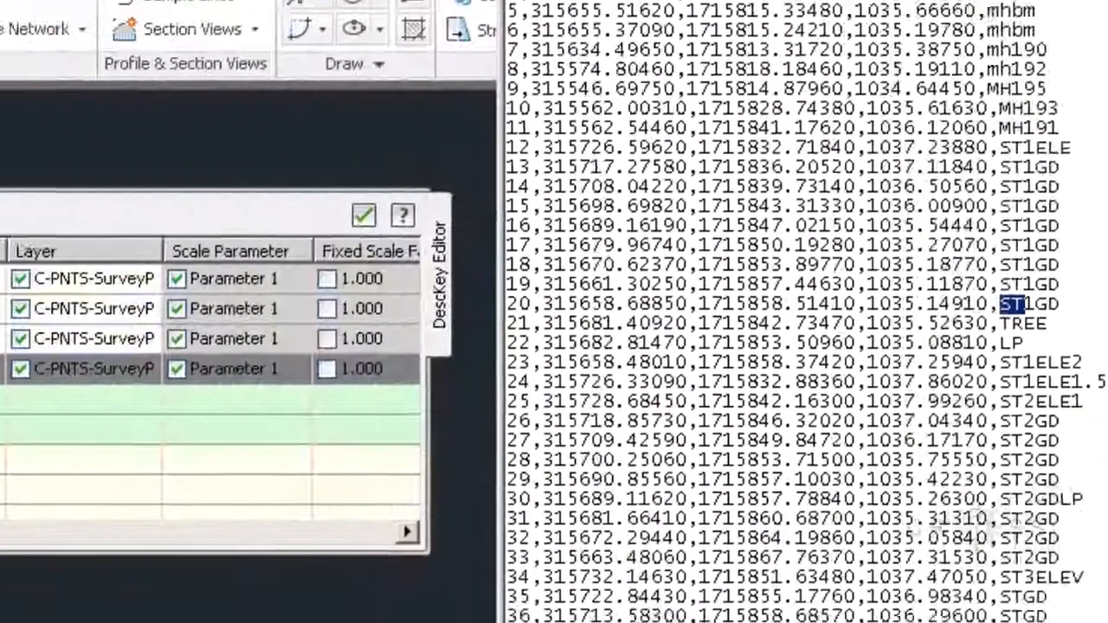
{"action": "left_click", "coordinate": [89, 203]}
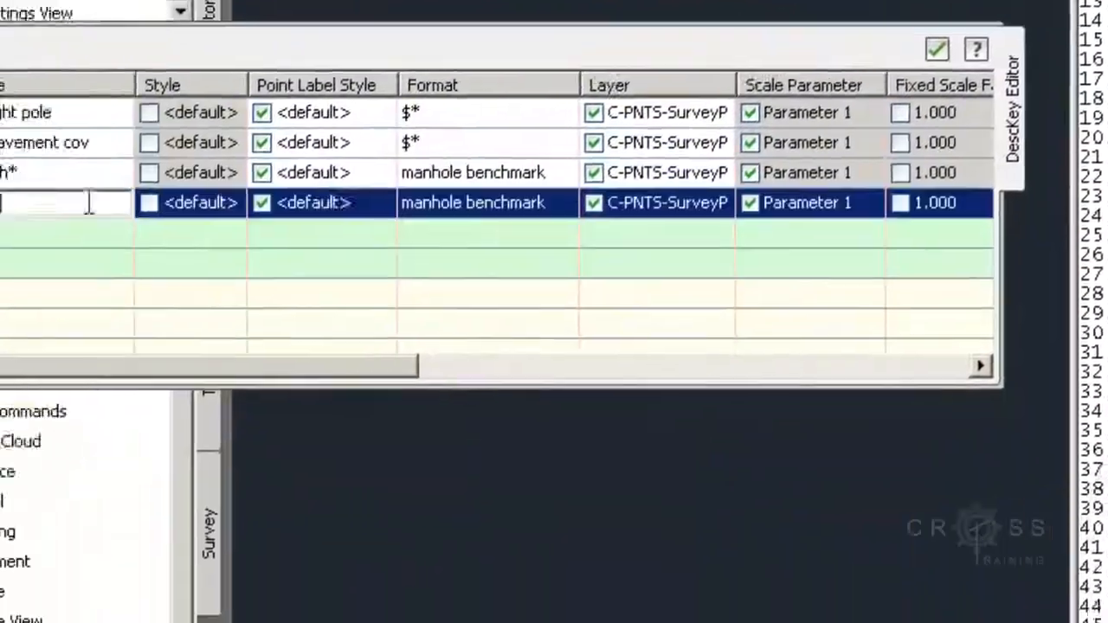
{"action": "left_click", "coordinate": [163, 208]}
{"action": "left_click", "coordinate": [163, 185]}
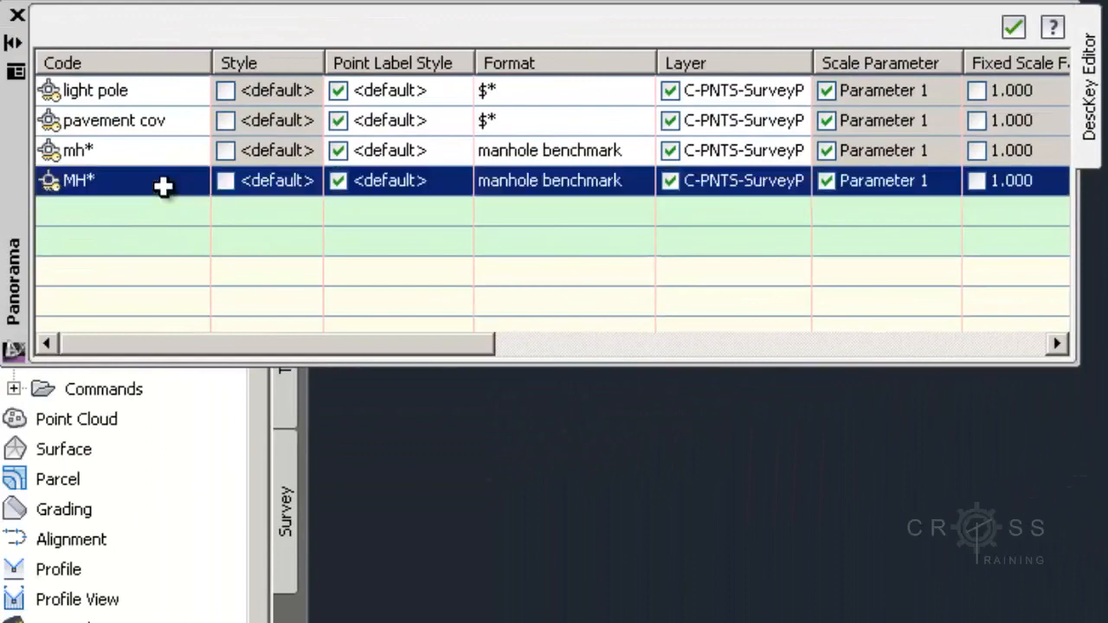
{"action": "right_click", "coordinate": [164, 185]}
{"action": "left_click", "coordinate": [210, 236]}
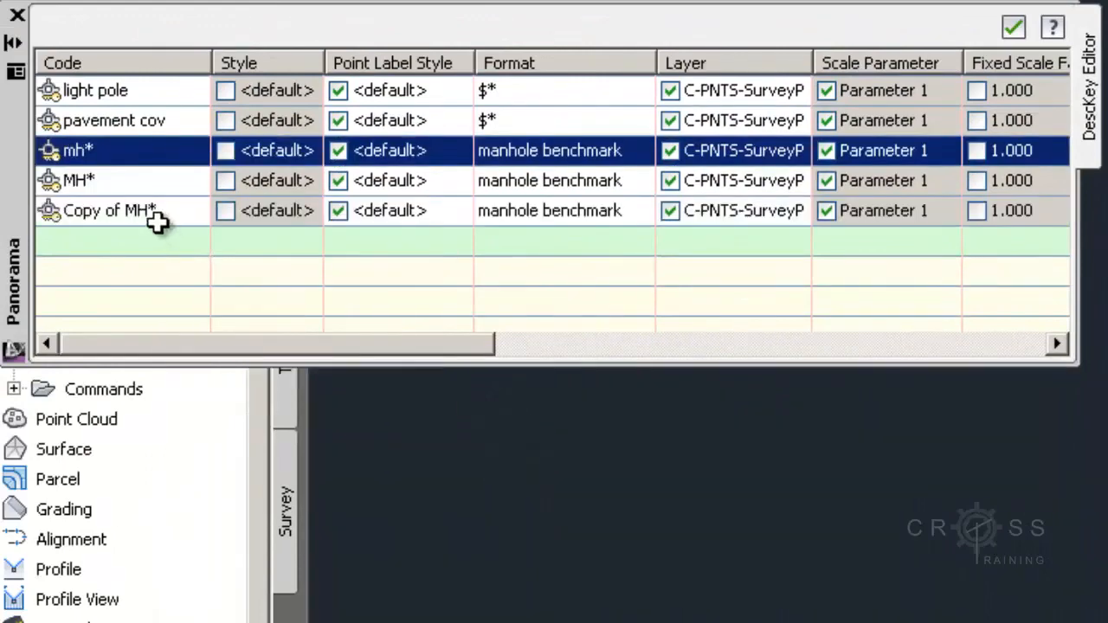
Step: Set the copied MH* key's code to ST* and its format to Street
{"action": "left_click", "coordinate": [163, 211]}
{"action": "left_click", "coordinate": [162, 211]}
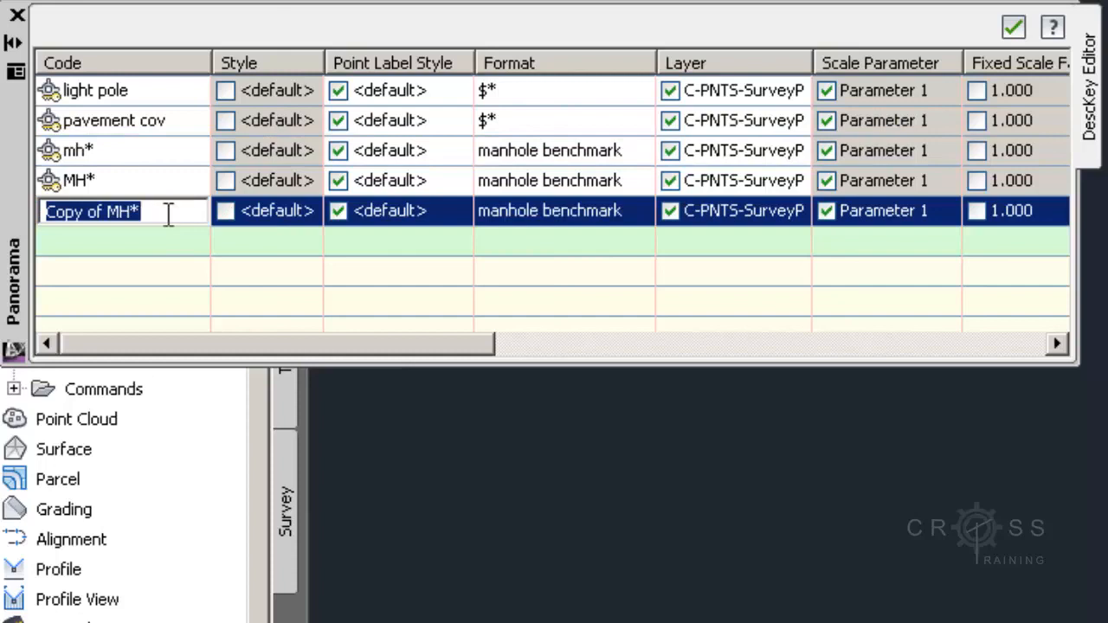
{"action": "type", "text": "ST*"}
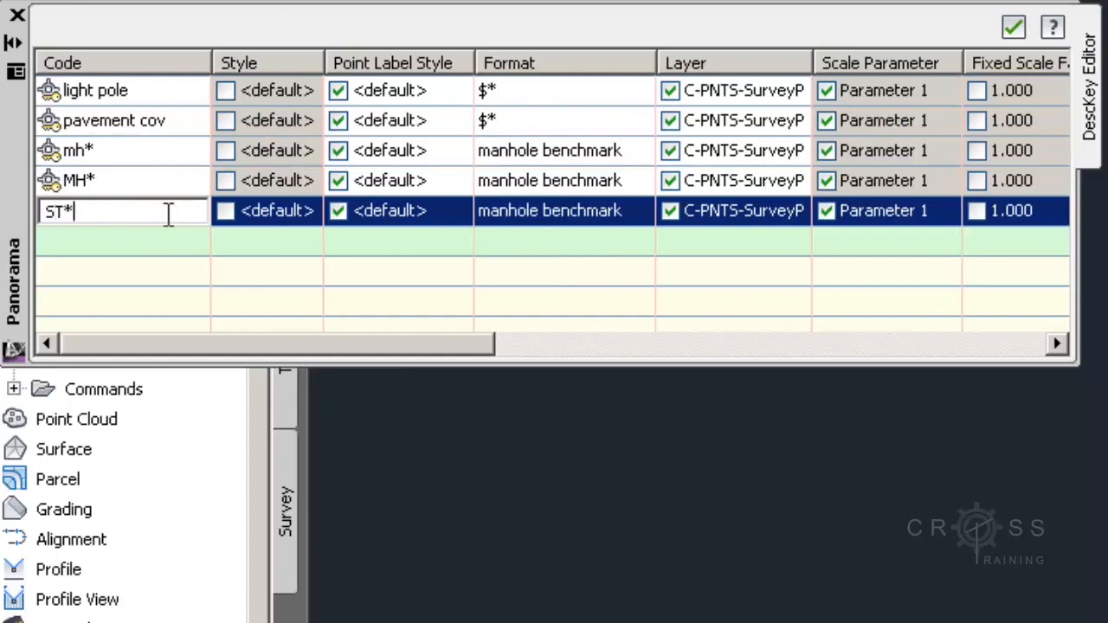
{"action": "left_click", "coordinate": [536, 217]}
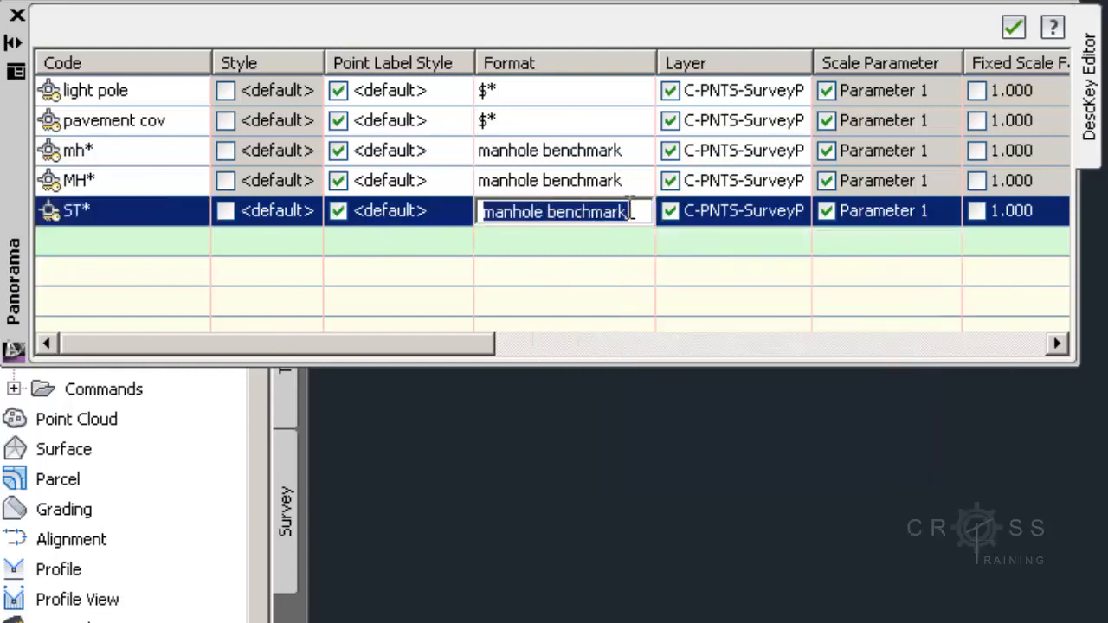
{"action": "left_click_drag", "start_coordinate": [636, 213], "coordinate": [479, 212]}
{"action": "type", "text": "Street"}
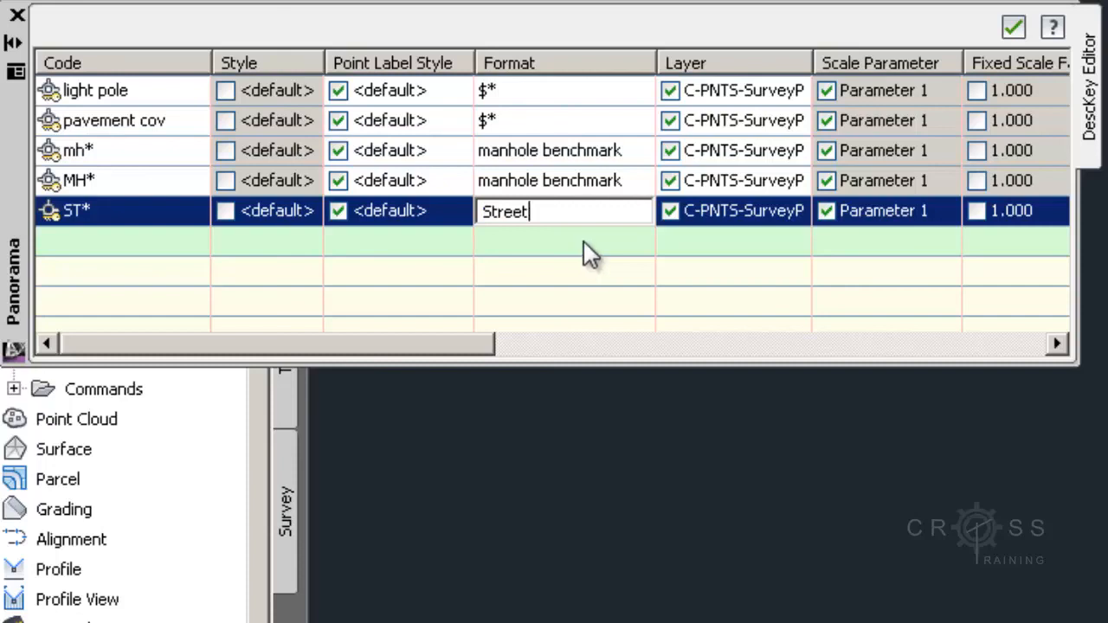
{"action": "key", "text": "Return"}
{"action": "left_click", "coordinate": [577, 213]}
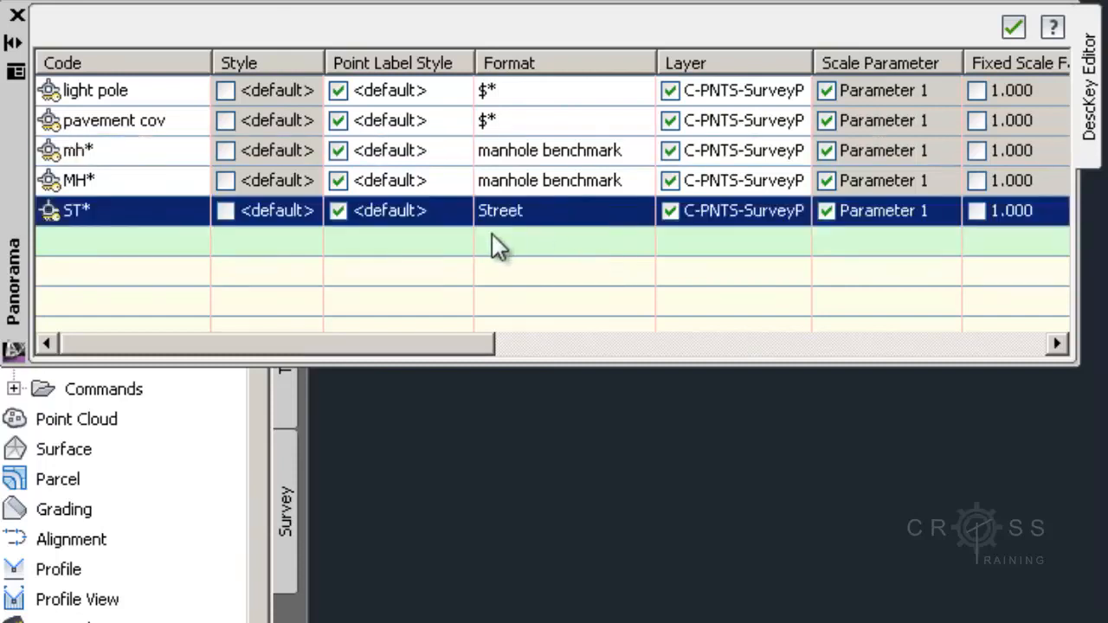
Step: Duplicate the ST* description key and set the copy's code to TREE
{"action": "right_click", "coordinate": [177, 209]}
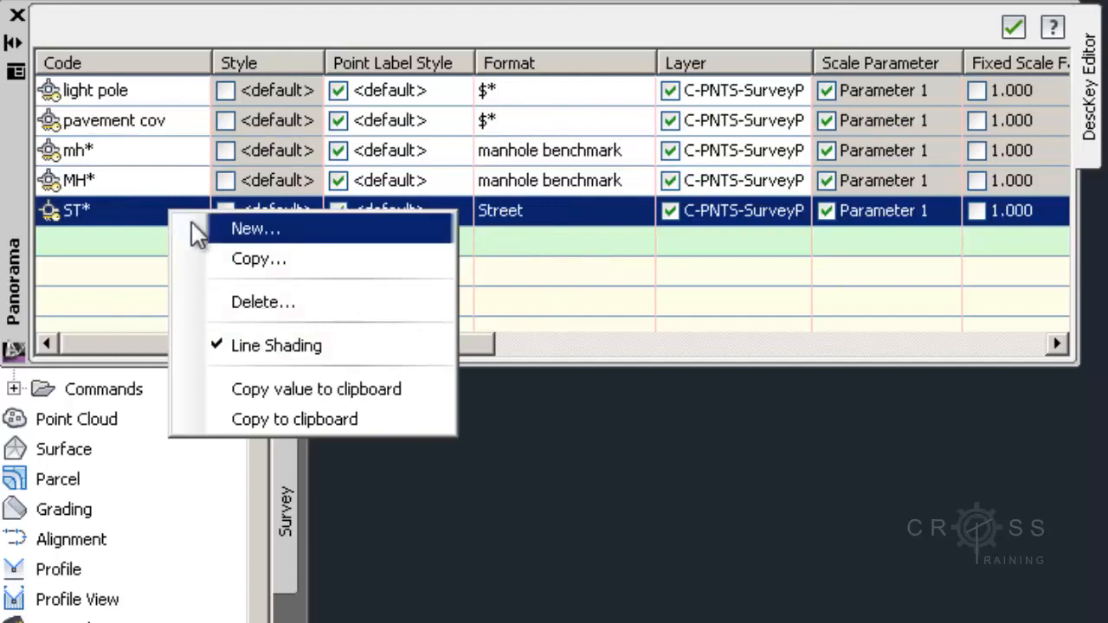
{"action": "left_click", "coordinate": [218, 262]}
{"action": "left_click", "coordinate": [149, 241]}
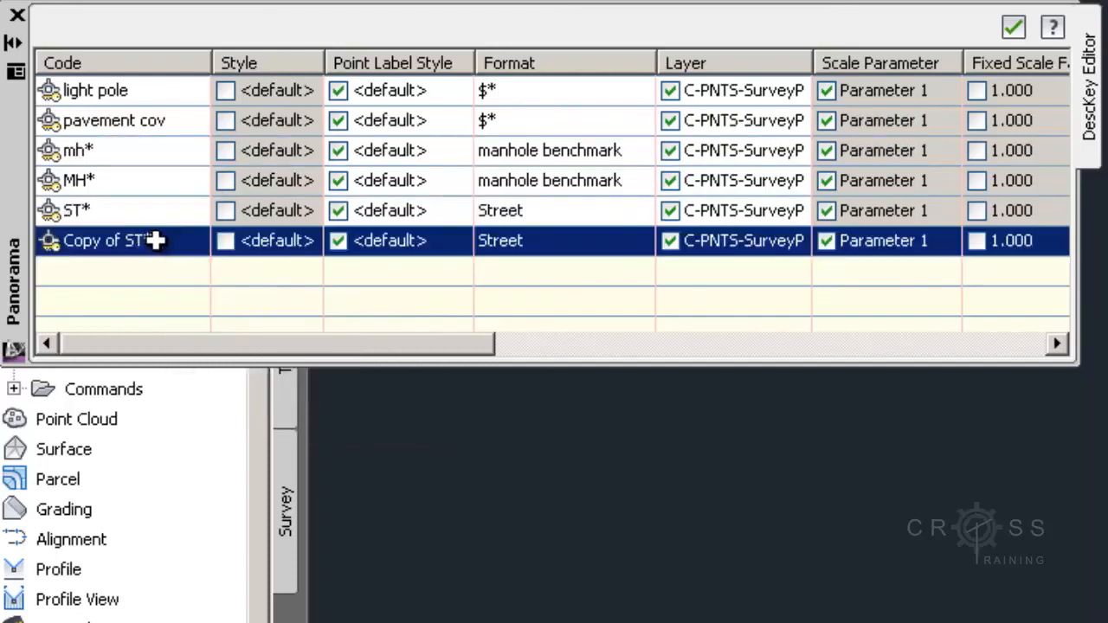
{"action": "left_click", "coordinate": [159, 241]}
{"action": "left_click_drag", "start_coordinate": [168, 242], "coordinate": [52, 255]}
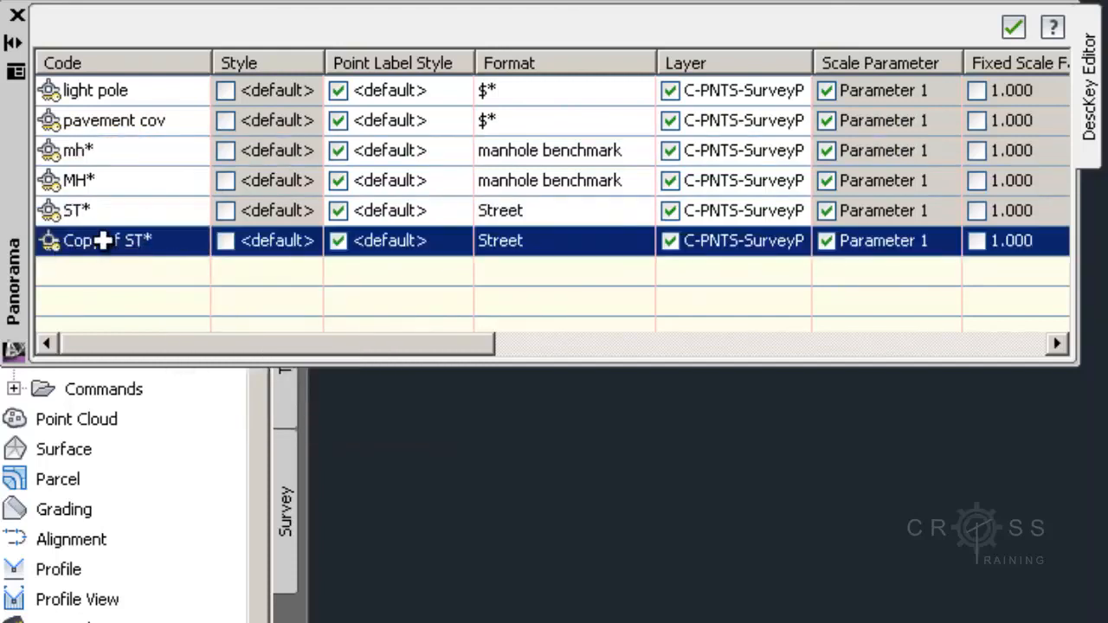
{"action": "left_click", "coordinate": [148, 245]}
{"action": "type", "text": "T"}
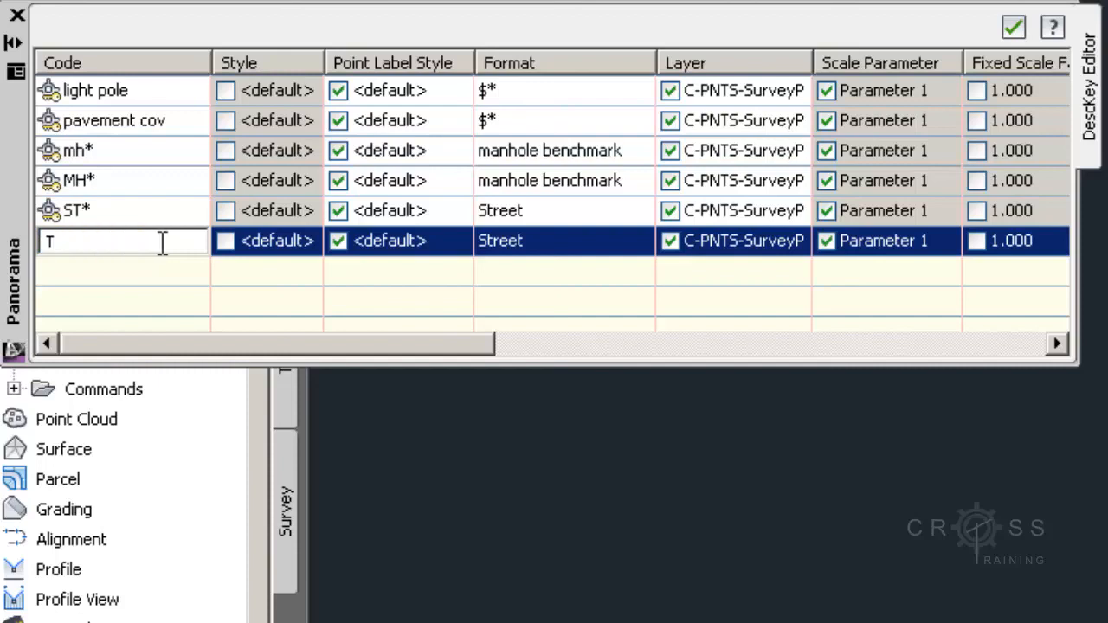
{"action": "type", "text": "REE"}
Step: Set the format of the TREE description key to Tree
{"action": "left_click", "coordinate": [524, 243]}
{"action": "left_click", "coordinate": [524, 242]}
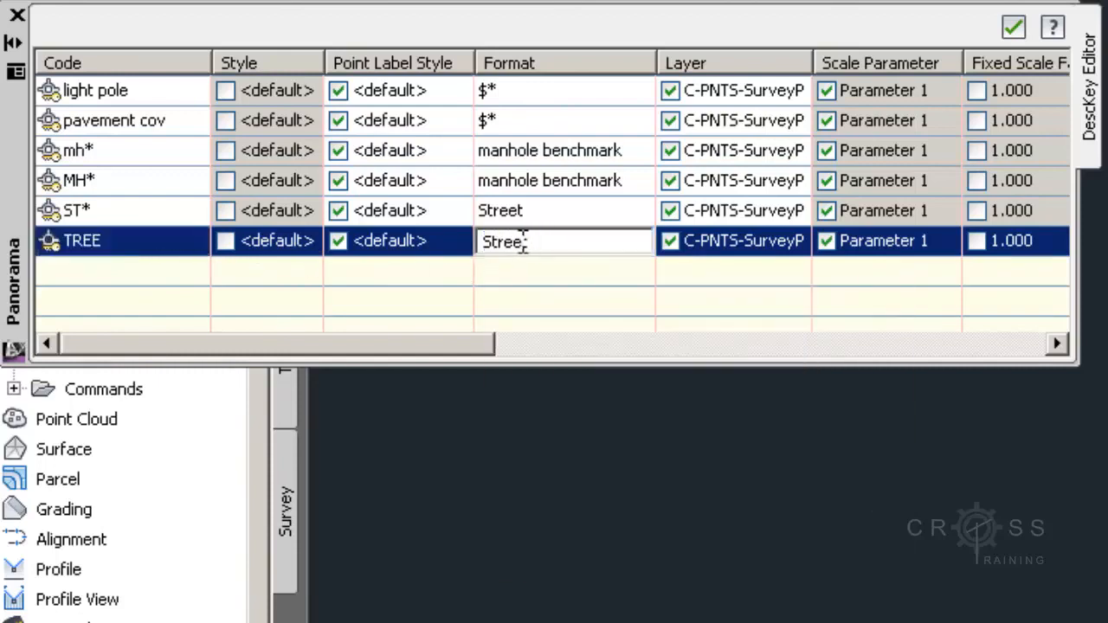
{"action": "left_click_drag", "start_coordinate": [523, 242], "coordinate": [471, 247]}
{"action": "scroll", "coordinate": [470, 247], "scroll_direction": "up", "scroll_amount": 2}
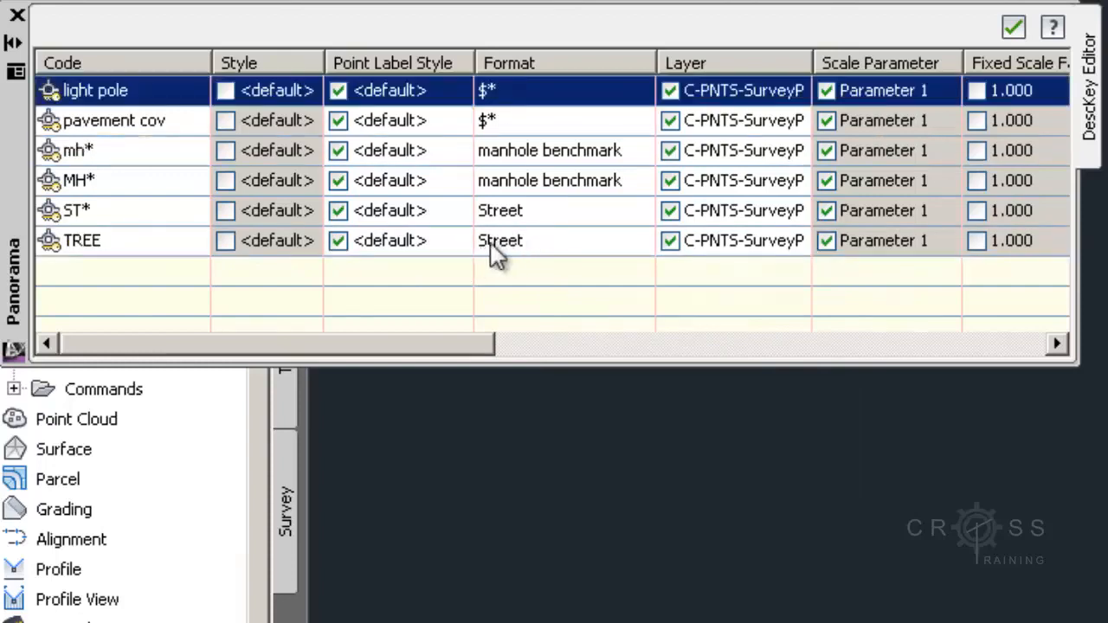
{"action": "left_click", "coordinate": [518, 241]}
{"action": "left_click", "coordinate": [539, 241]}
{"action": "type", "text": "T"}
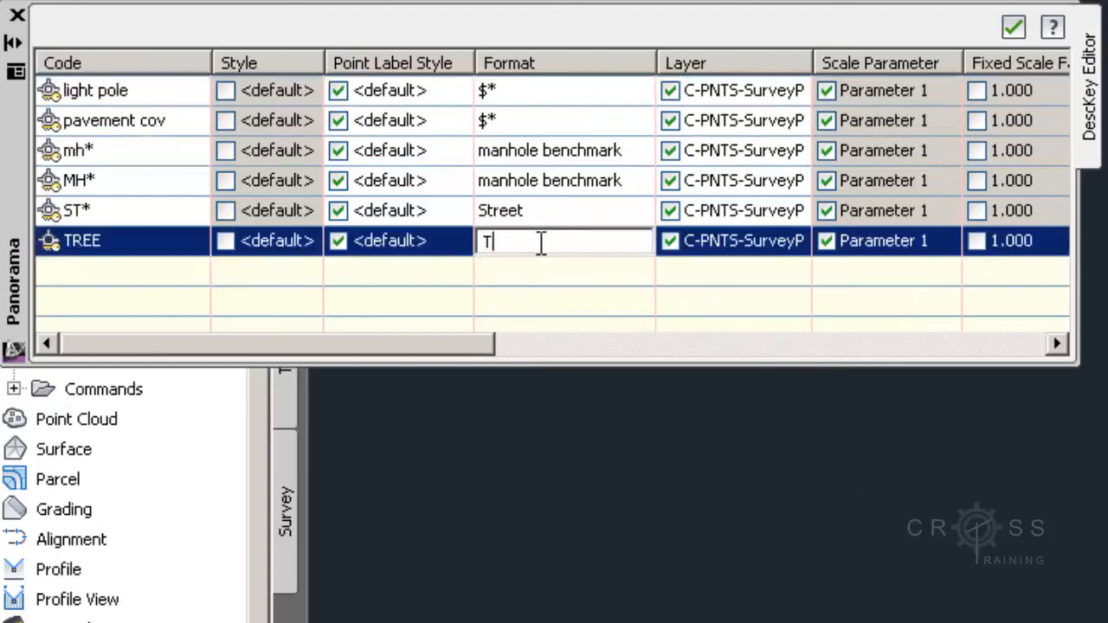
{"action": "type", "text": "ree"}
{"action": "key", "text": "Return"}
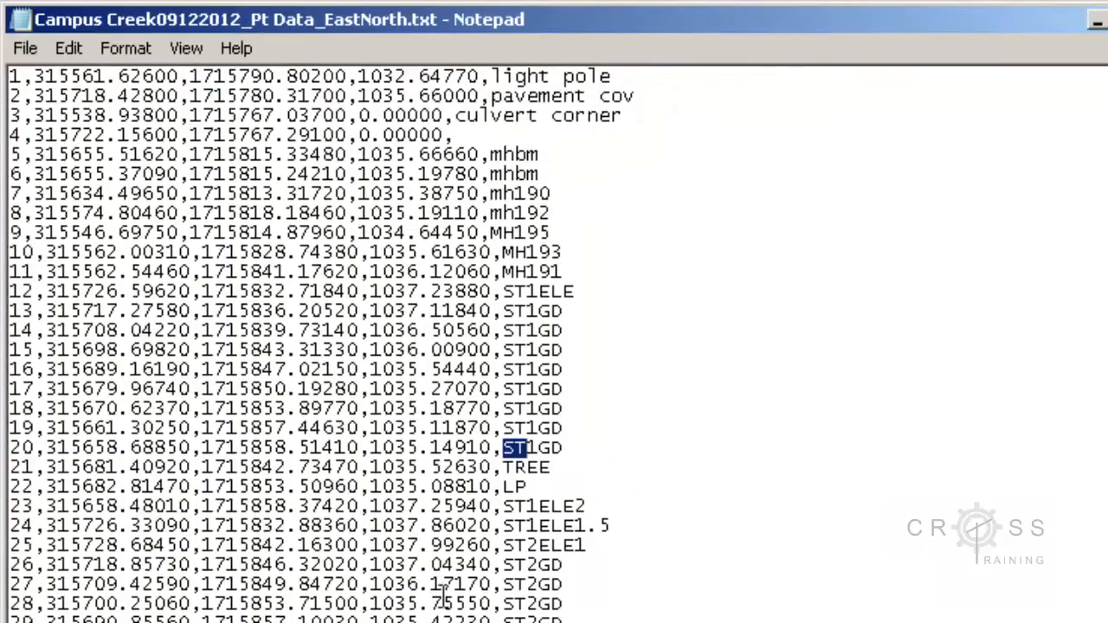
Step: Check the LP description of point 22 in the Notepad point file and duplicate the TREE description key
{"action": "left_click", "coordinate": [525, 486]}
{"action": "left_click_drag", "start_coordinate": [524, 486], "coordinate": [503, 487]}
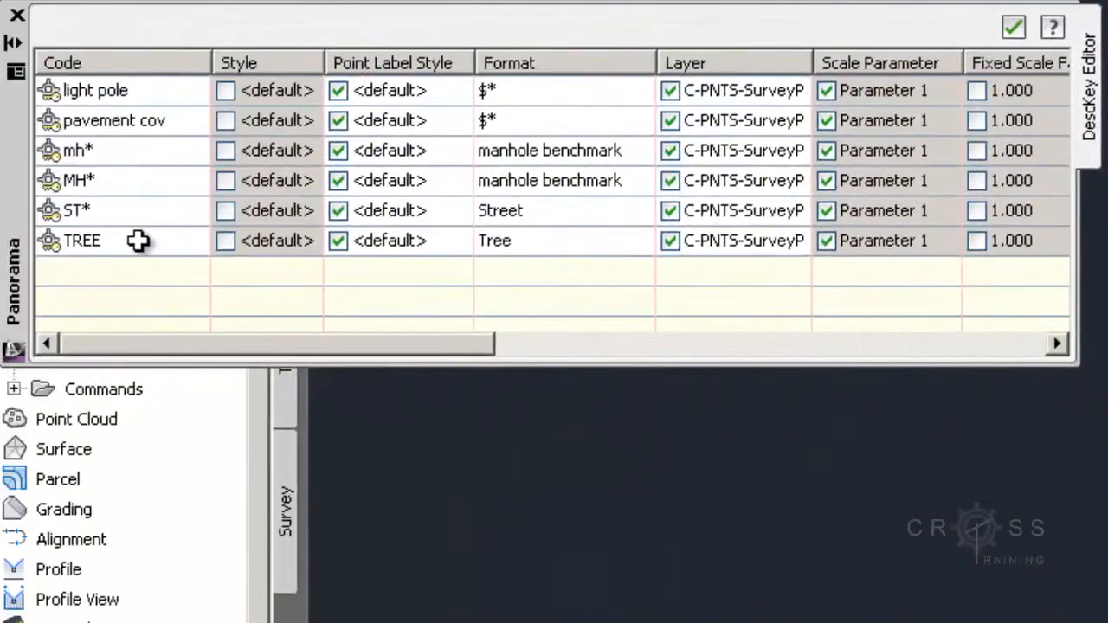
{"action": "left_click", "coordinate": [138, 240]}
{"action": "right_click", "coordinate": [139, 240]}
{"action": "left_click", "coordinate": [181, 286]}
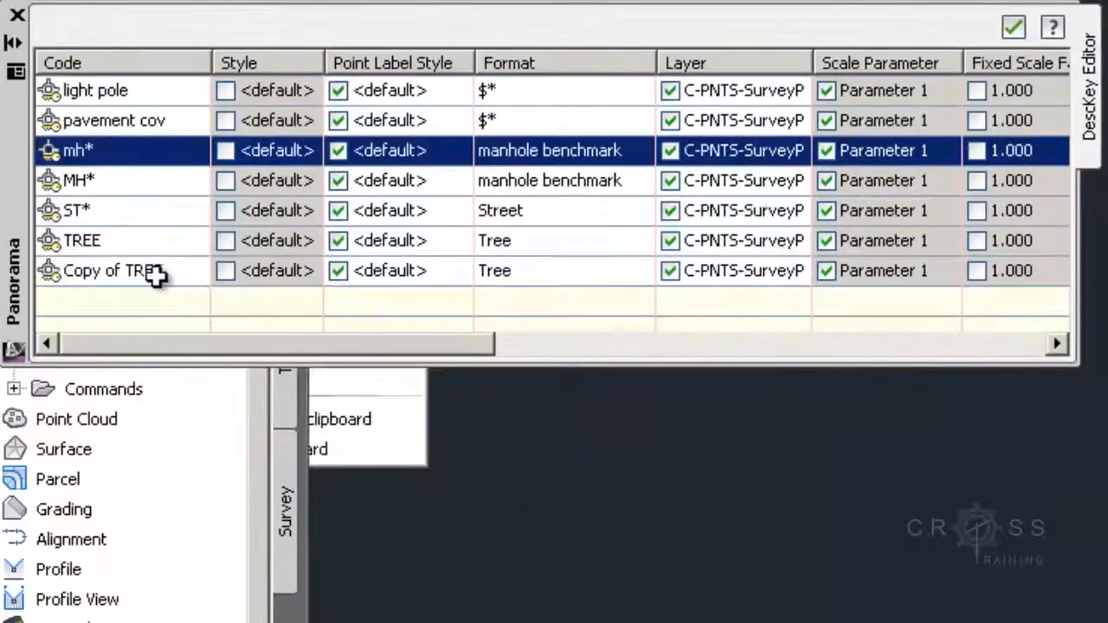
Step: Set the duplicated TREE description key's code to LP and its format to Low Point
{"action": "left_click", "coordinate": [163, 272]}
{"action": "left_click", "coordinate": [172, 272]}
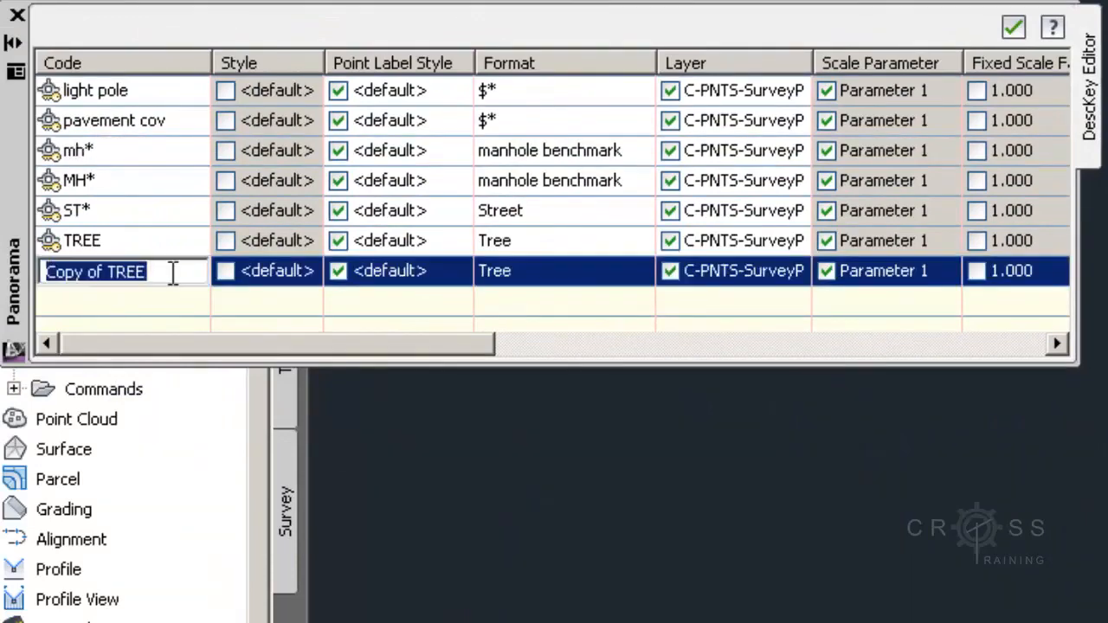
{"action": "type", "text": "LP"}
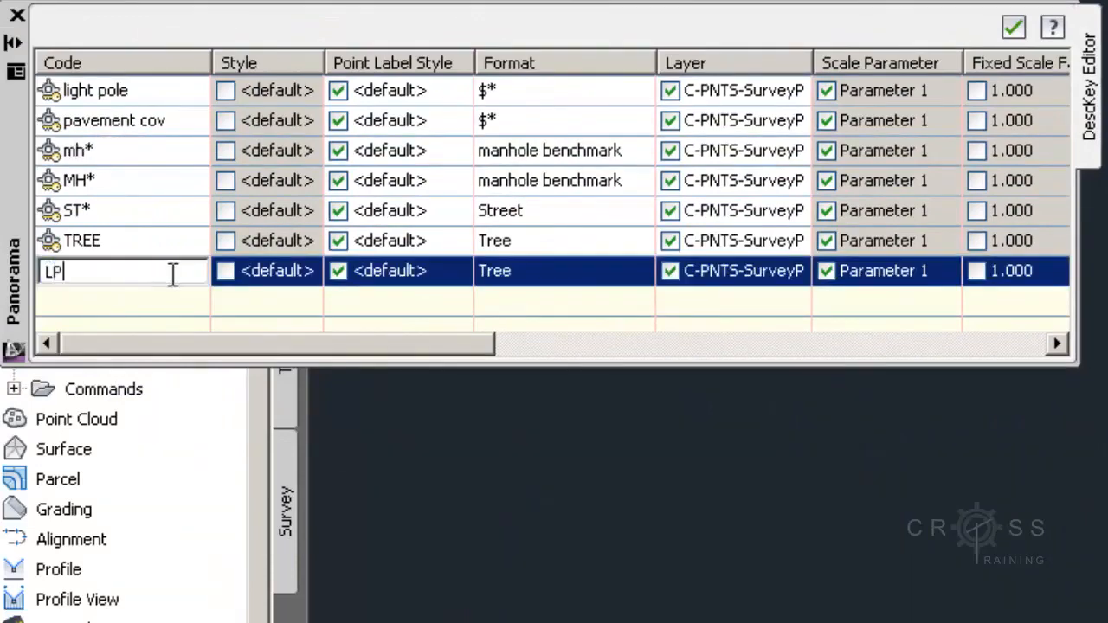
{"action": "left_click", "coordinate": [514, 271]}
{"action": "left_click", "coordinate": [534, 272]}
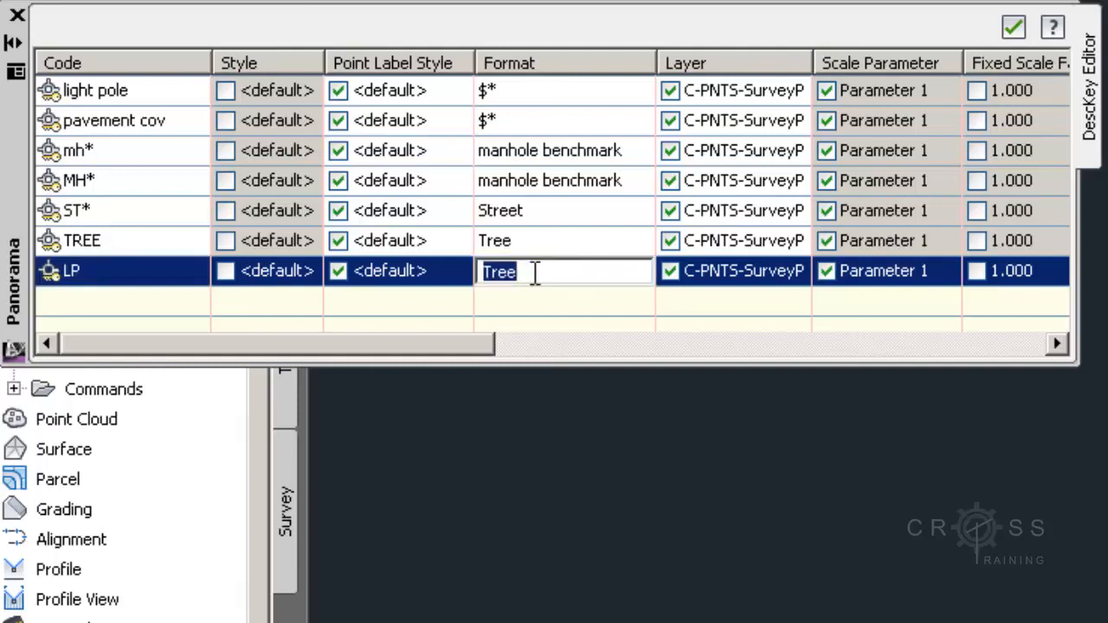
{"action": "type", "text": "Low Poin"}
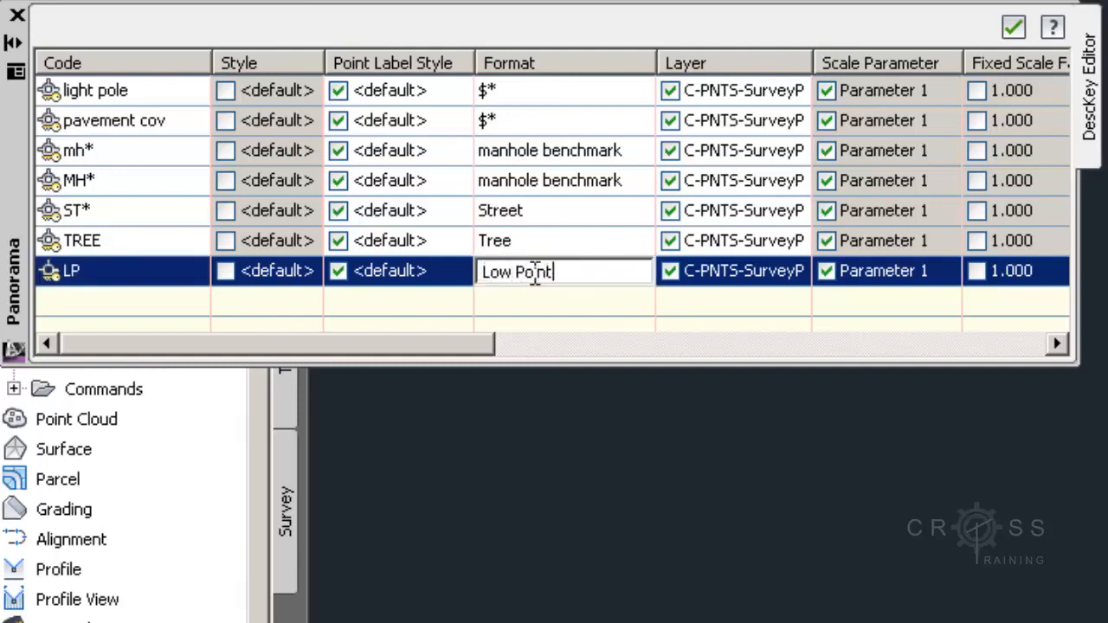
{"action": "type", "text": "t"}
{"action": "left_click", "coordinate": [349, 314]}
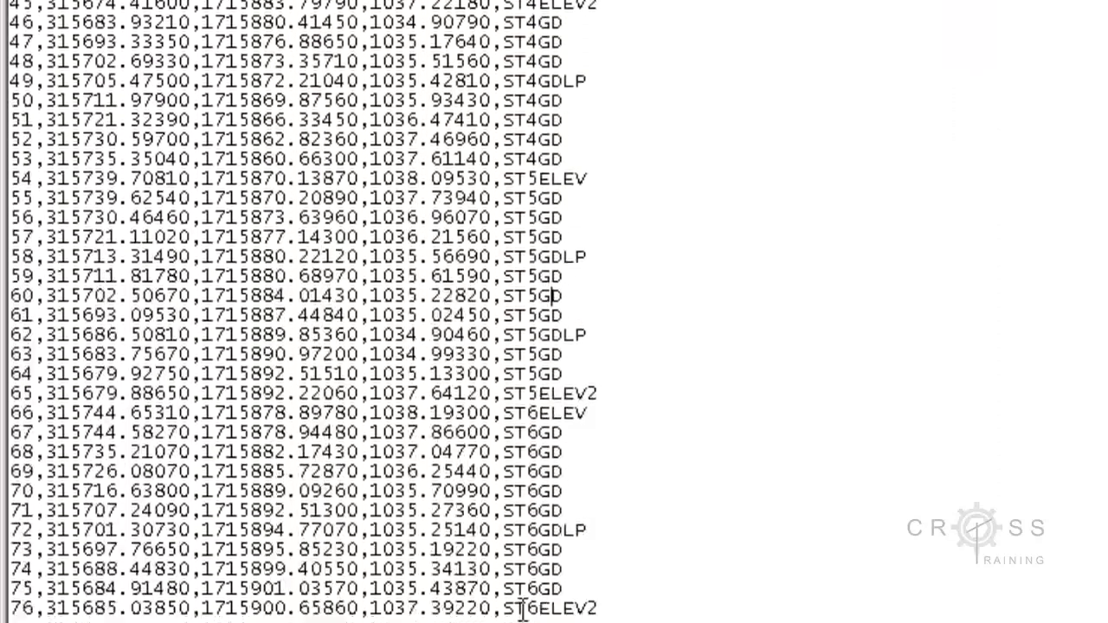
Step: Compare the point descriptions in the Notepad point file with the TREE and ST* description keys, checking the ST and MH prefixes
{"action": "left_click_drag", "start_coordinate": [528, 554], "coordinate": [386, 0]}
{"action": "left_click", "coordinate": [82, 237]}
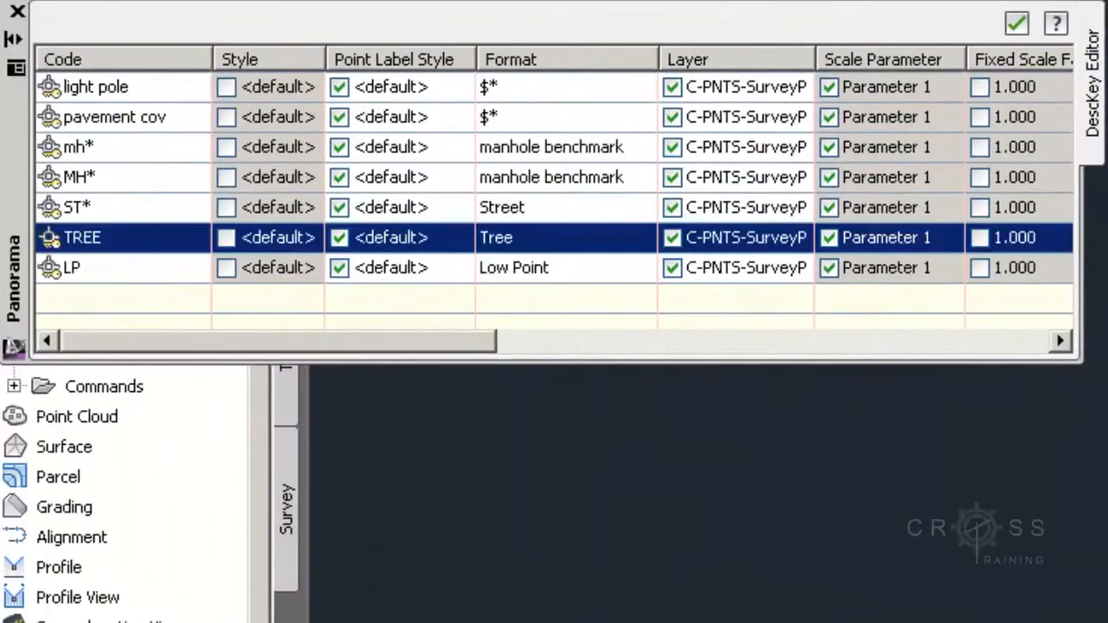
{"action": "left_click", "coordinate": [143, 207]}
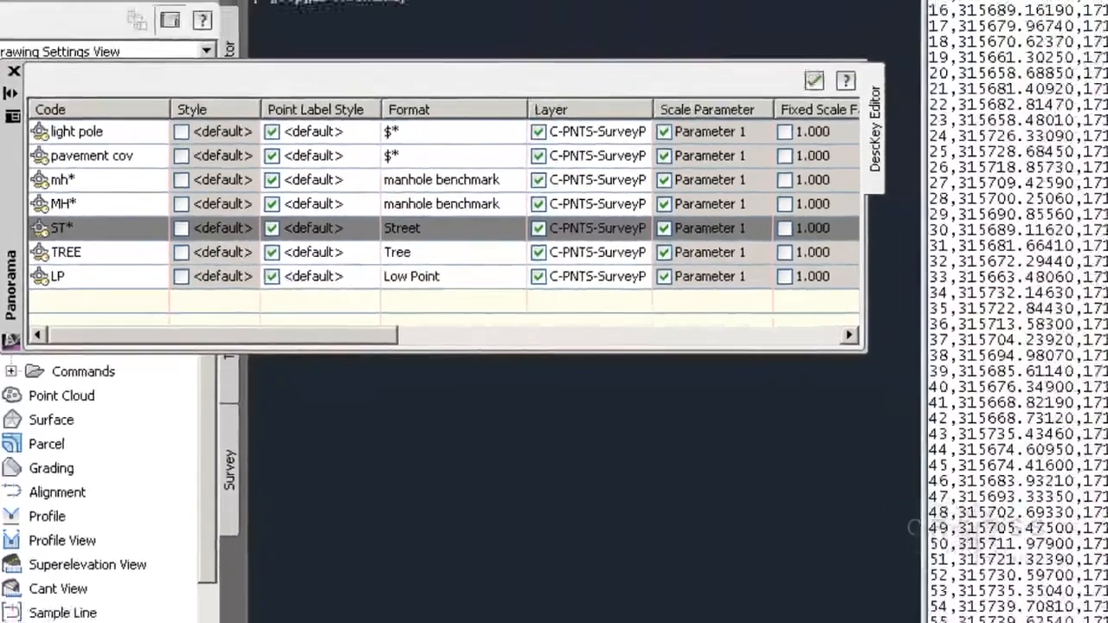
{"action": "left_click_drag", "start_coordinate": [1054, 112], "coordinate": [1038, 112]}
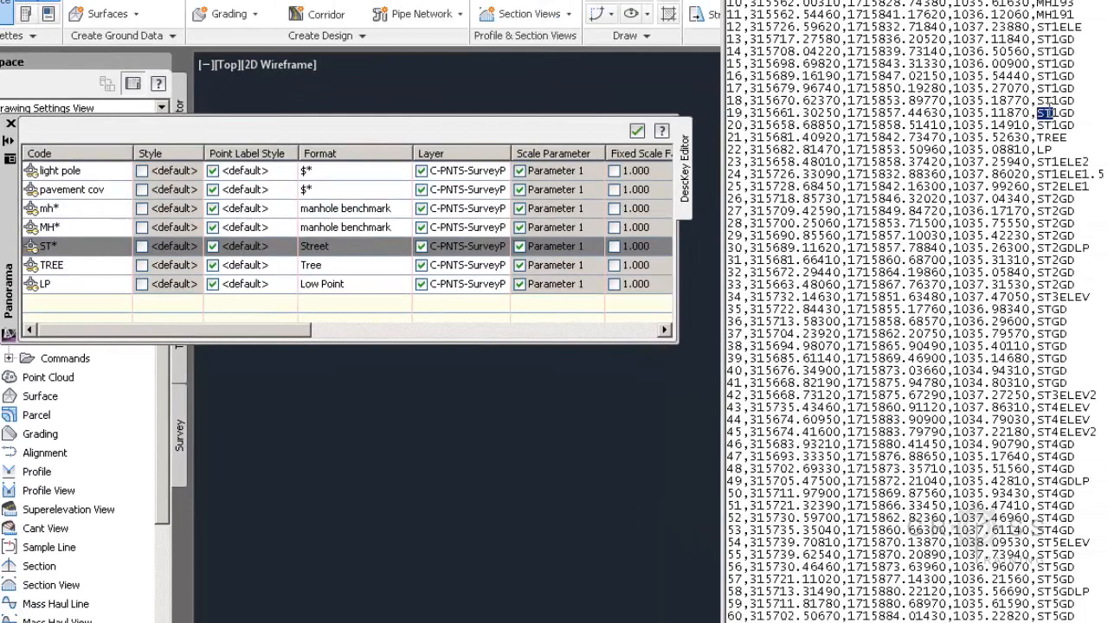
{"action": "left_click", "coordinate": [1069, 92]}
{"action": "left_click_drag", "start_coordinate": [1058, 27], "coordinate": [1044, 27]}
{"action": "left_click", "coordinate": [1059, 120]}
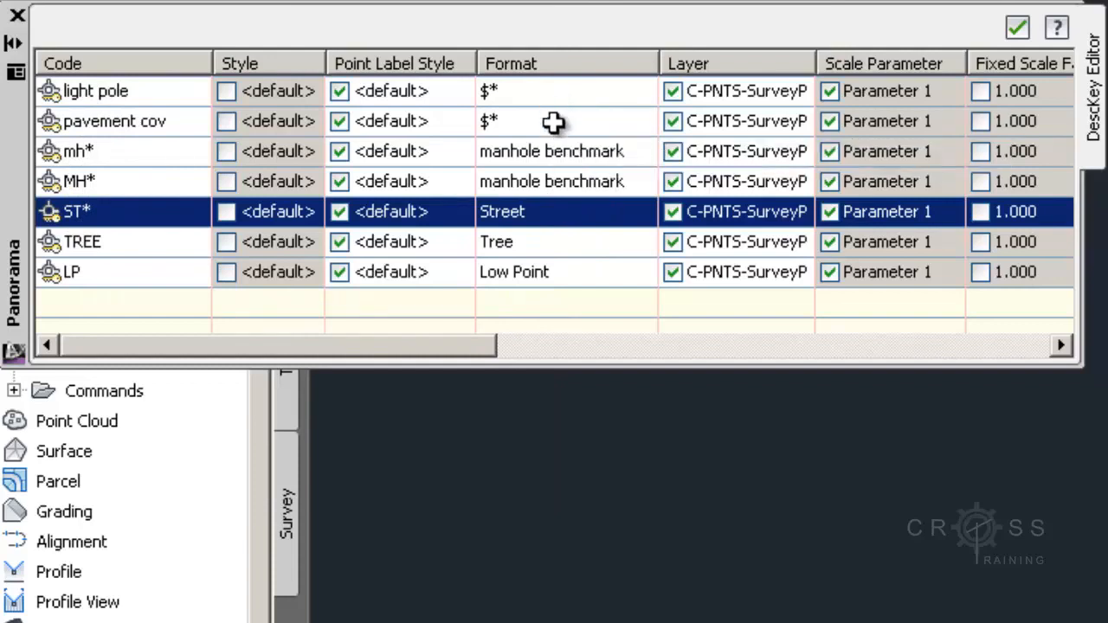
Step: Accept the description key edits, close the DescKey Editor and select the CampusCreekDKS description key set
{"action": "mouse_move", "coordinate": [473, 344]}
{"action": "left_mouse_down"}
{"action": "mouse_move", "coordinate": [594, 360]}
{"action": "mouse_move", "coordinate": [865, 362]}
{"action": "mouse_move", "coordinate": [618, 334]}
{"action": "mouse_move", "coordinate": [406, 338]}
{"action": "left_mouse_up"}
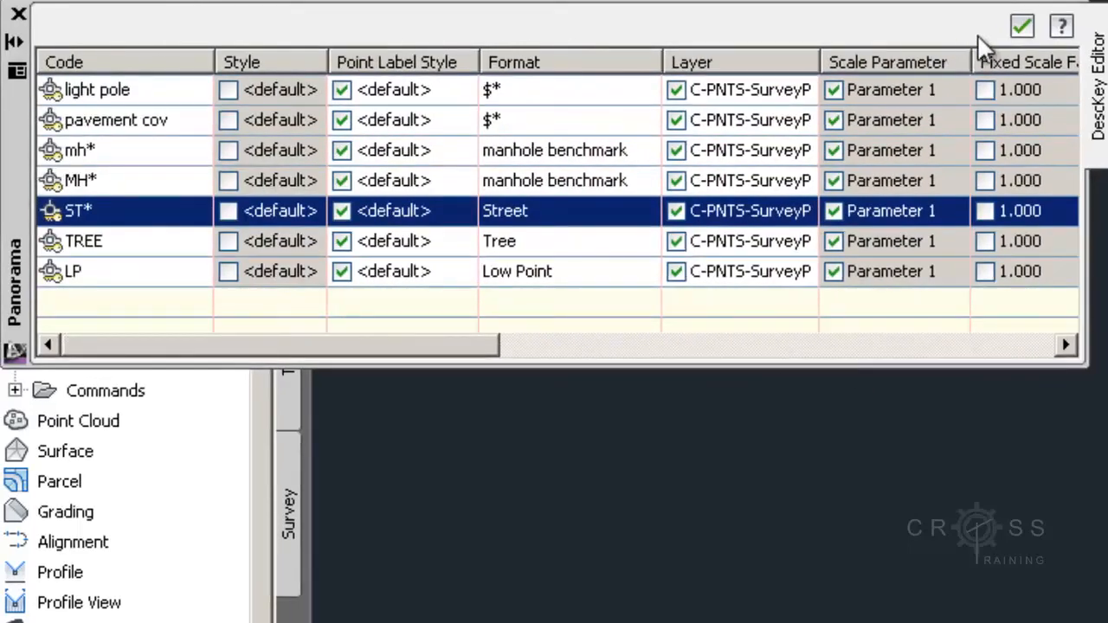
{"action": "left_click", "coordinate": [1022, 29]}
{"action": "left_click", "coordinate": [218, 269]}
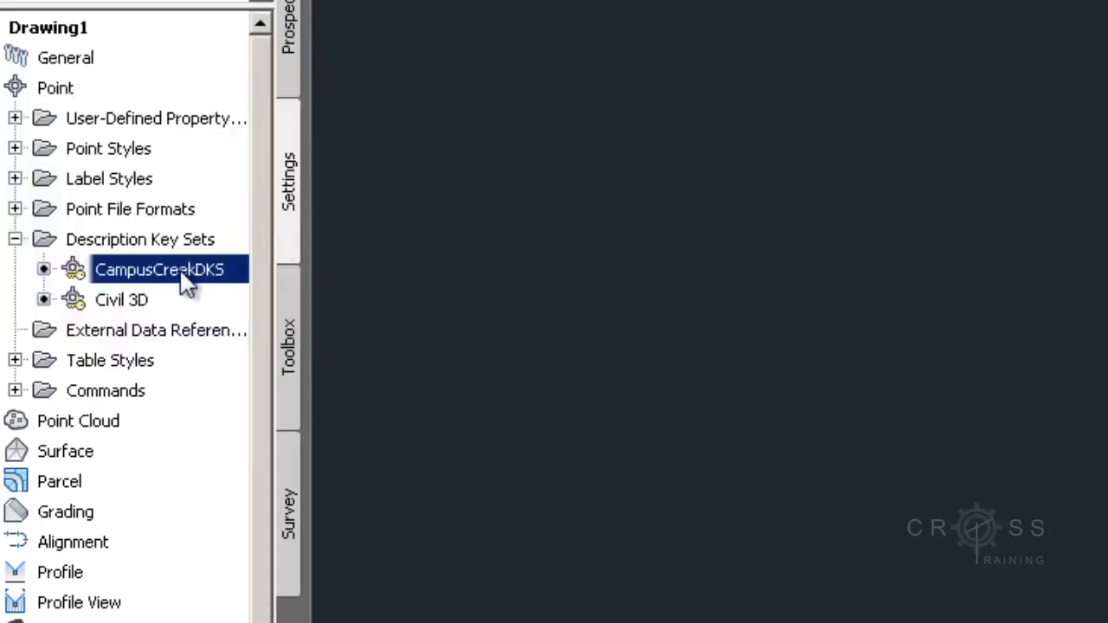